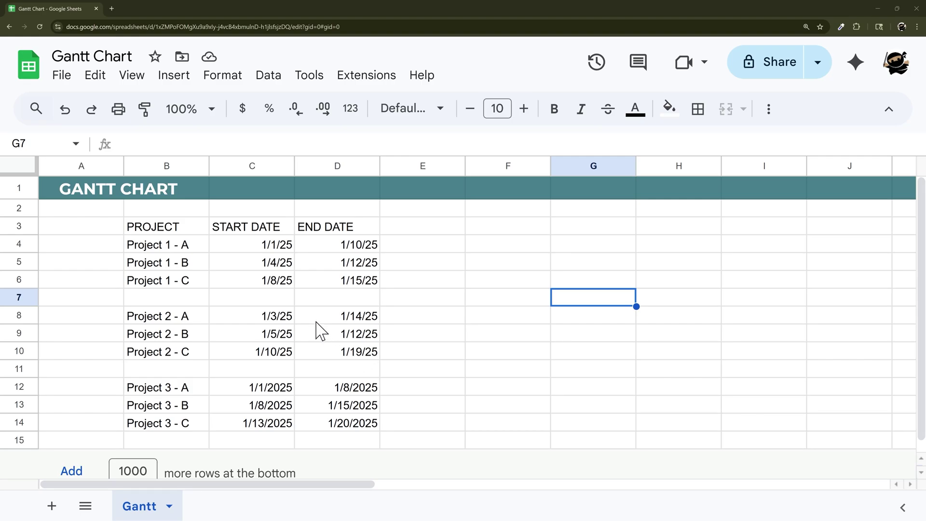
Enter 1/1/2025 in F3 as the timeline start and check the earliest project date.
{"action": "left_click", "coordinate": [502, 232]}
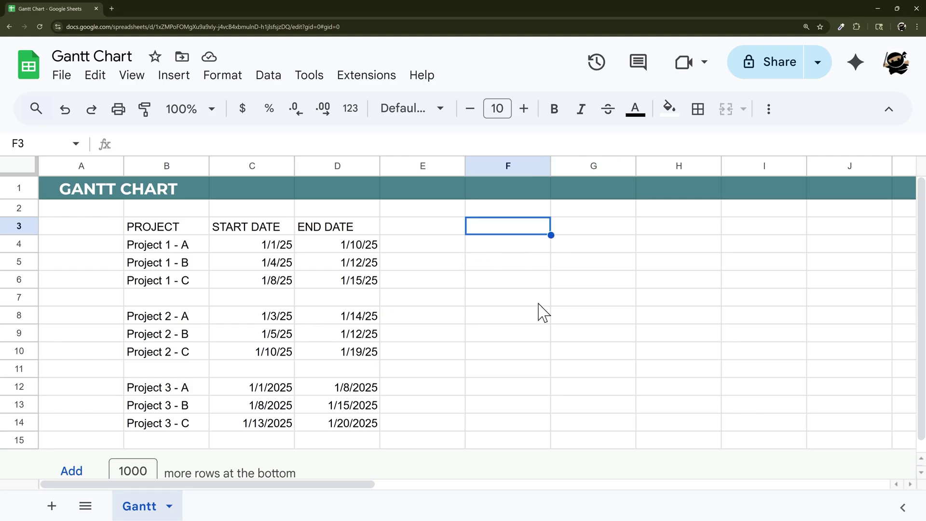
{"action": "type", "text": "1/2"}
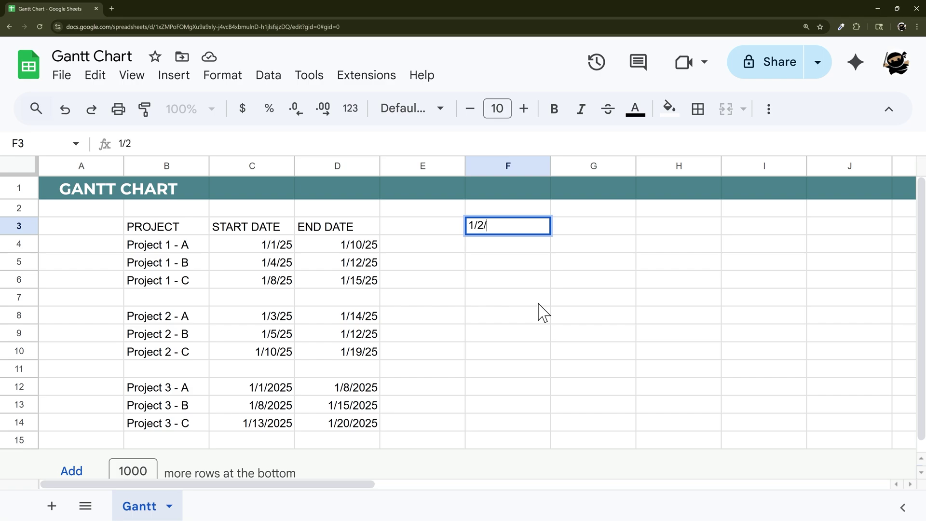
{"action": "type", "text": "/1/2025"}
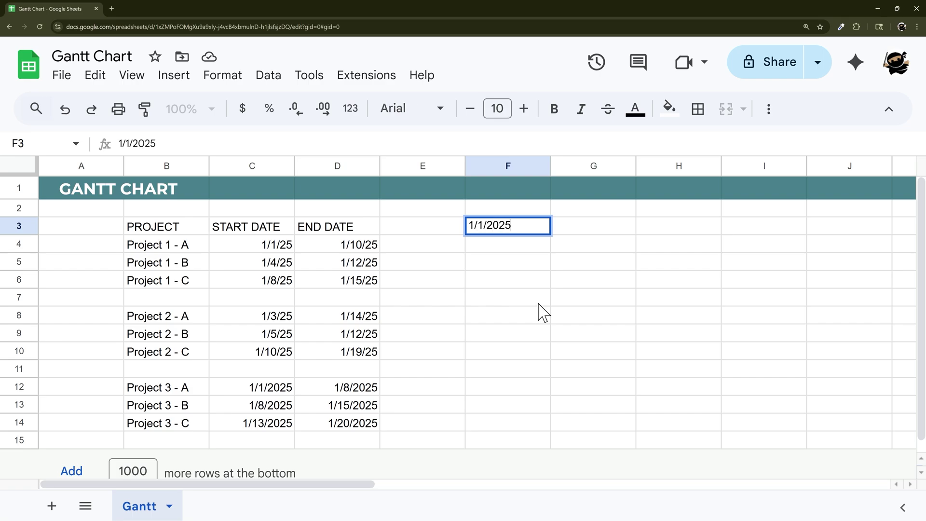
{"action": "key", "text": "Return"}
{"action": "left_click", "coordinate": [519, 228]}
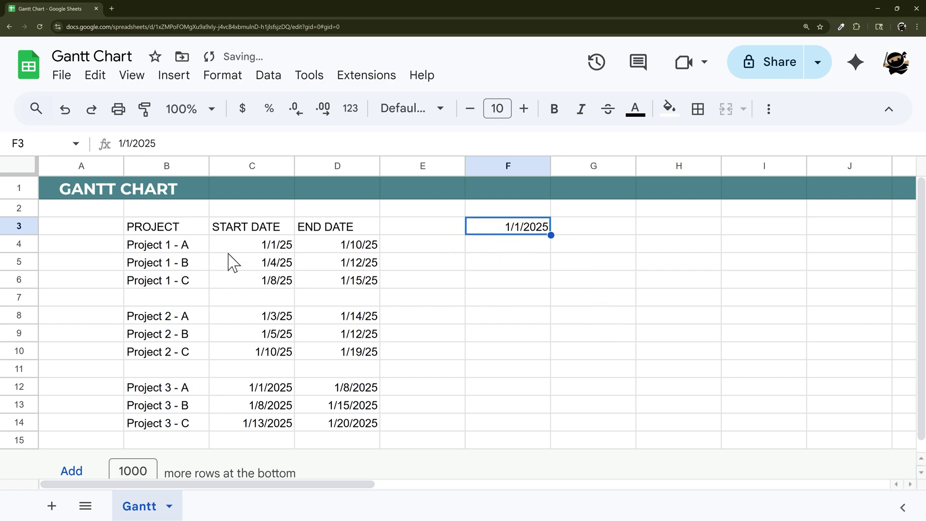
{"action": "left_click_drag", "start_coordinate": [275, 245], "coordinate": [311, 424]}
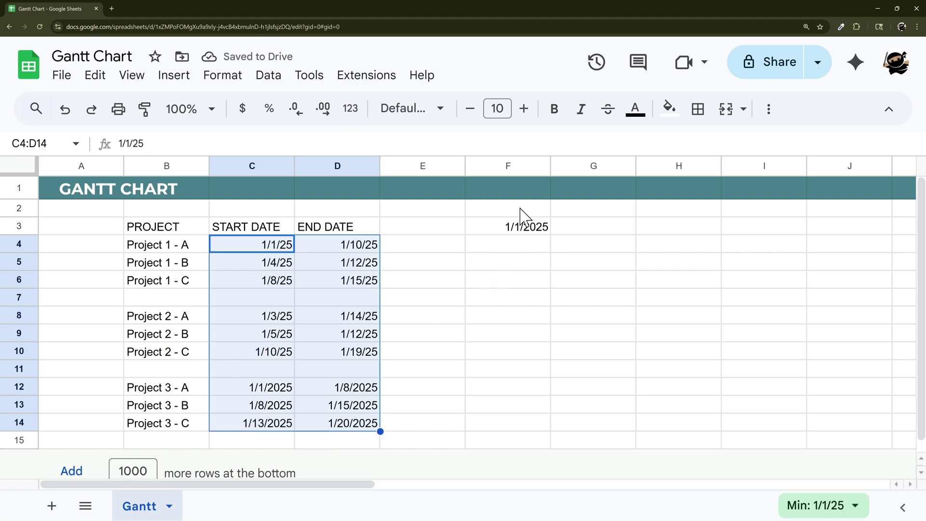
Give F3 a custom month/day date format with the year removed.
{"action": "left_click", "coordinate": [521, 227]}
{"action": "left_click", "coordinate": [350, 110]}
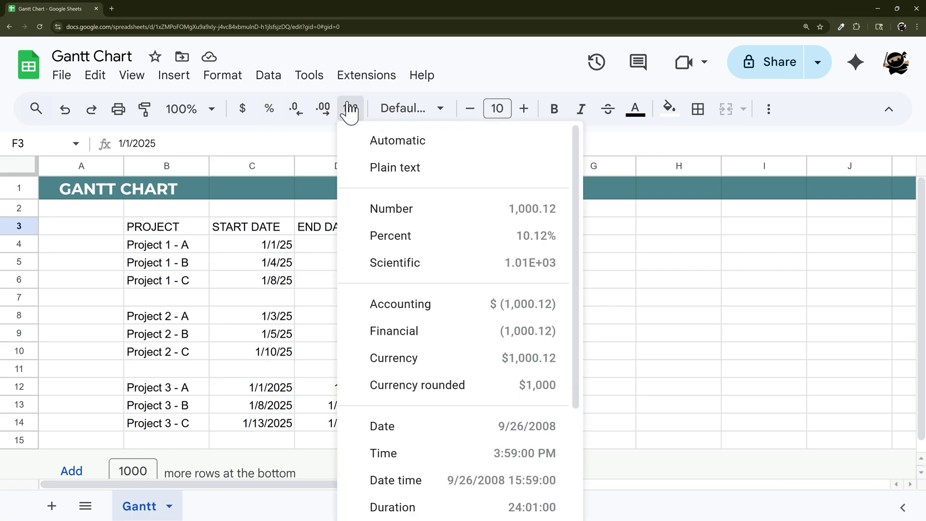
{"action": "scroll", "coordinate": [410, 270], "scroll_direction": "down", "scroll_amount": 4}
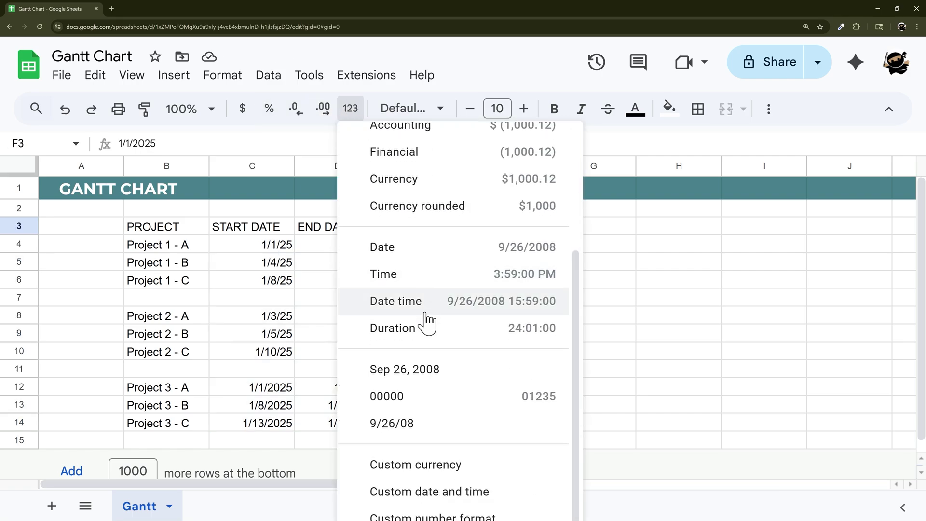
{"action": "left_click", "coordinate": [413, 493]}
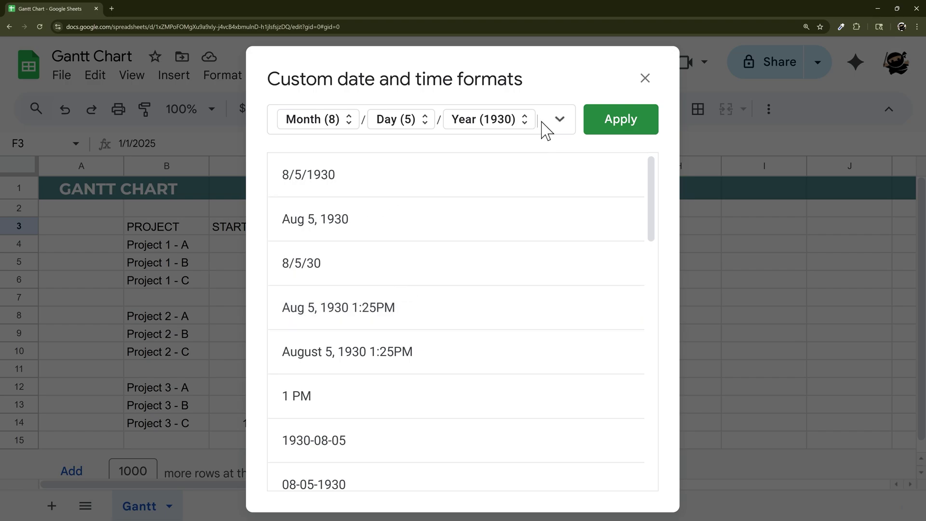
{"action": "key", "text": "BackSpace"}
{"action": "key", "text": "BackSpace"}
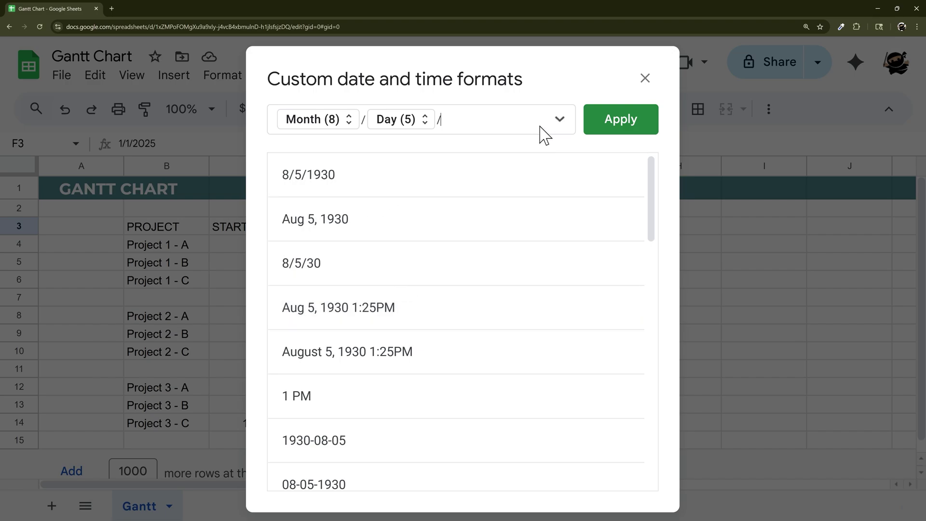
{"action": "left_click", "coordinate": [606, 127]}
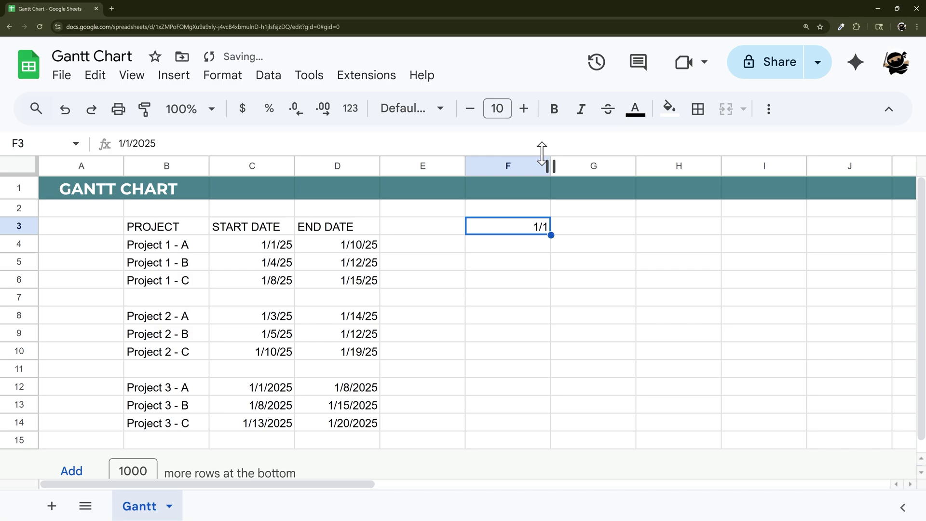
Enter =F3+1 in G3 and fill it across to J3 for dates 1/2–1/5.
{"action": "left_click", "coordinate": [579, 230]}
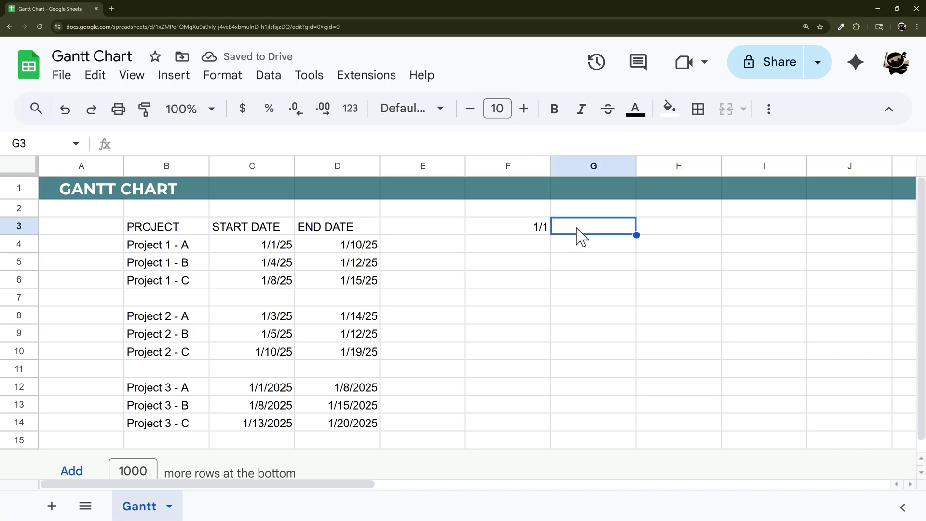
{"action": "type", "text": "="}
{"action": "left_click", "coordinate": [523, 236]}
{"action": "type", "text": "+"}
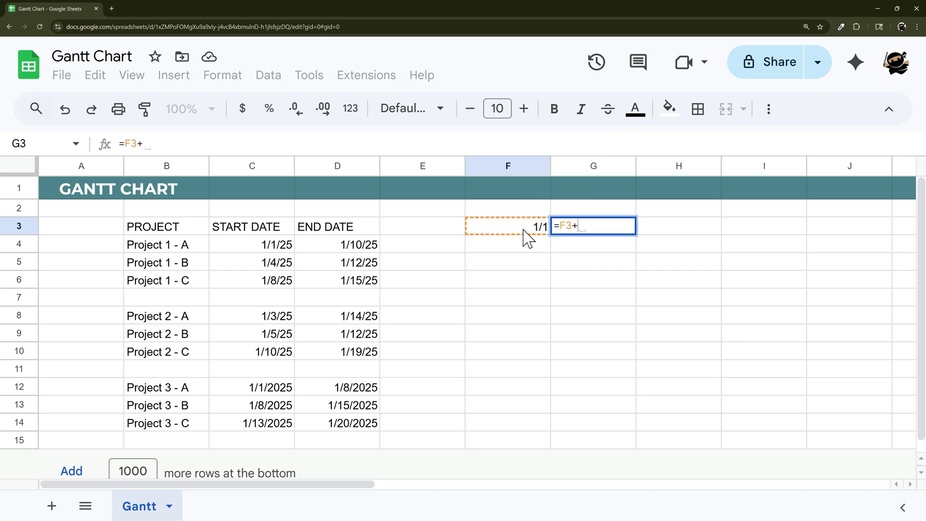
{"action": "type", "text": "1"}
{"action": "key", "text": "Return"}
{"action": "left_click", "coordinate": [591, 231]}
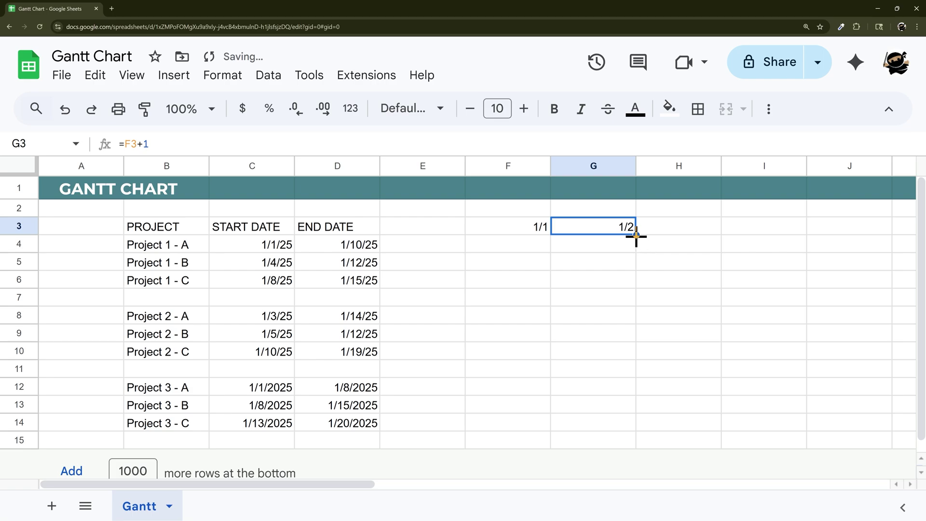
{"action": "left_click_drag", "start_coordinate": [636, 236], "coordinate": [820, 234]}
Resize columns F through J to 30 pixels wide.
{"action": "left_click", "coordinate": [518, 164]}
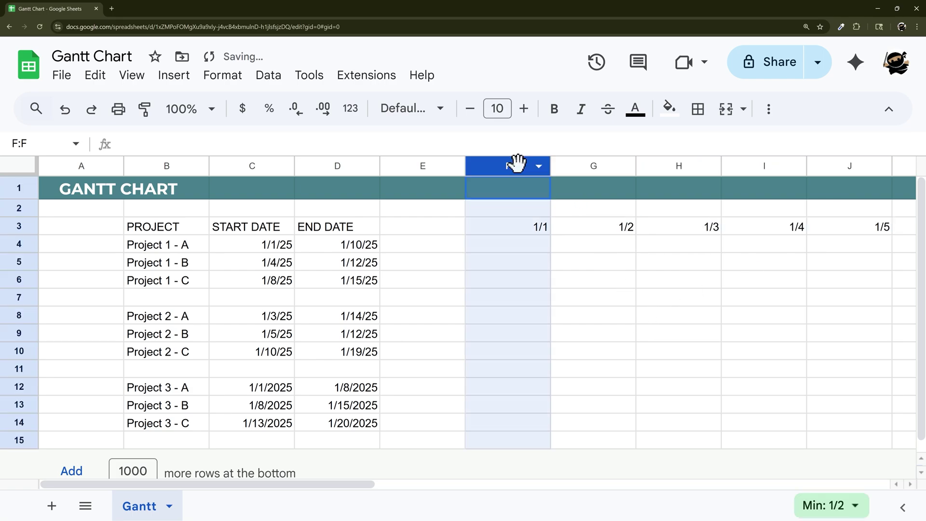
{"action": "left_click_drag", "start_coordinate": [517, 164], "coordinate": [684, 168]}
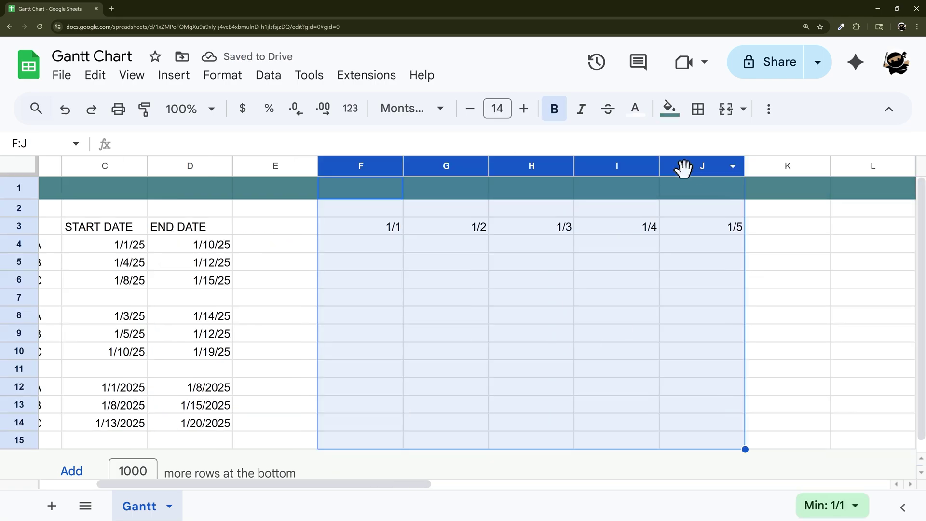
{"action": "right_click", "coordinate": [684, 167]}
{"action": "left_click", "coordinate": [711, 382]}
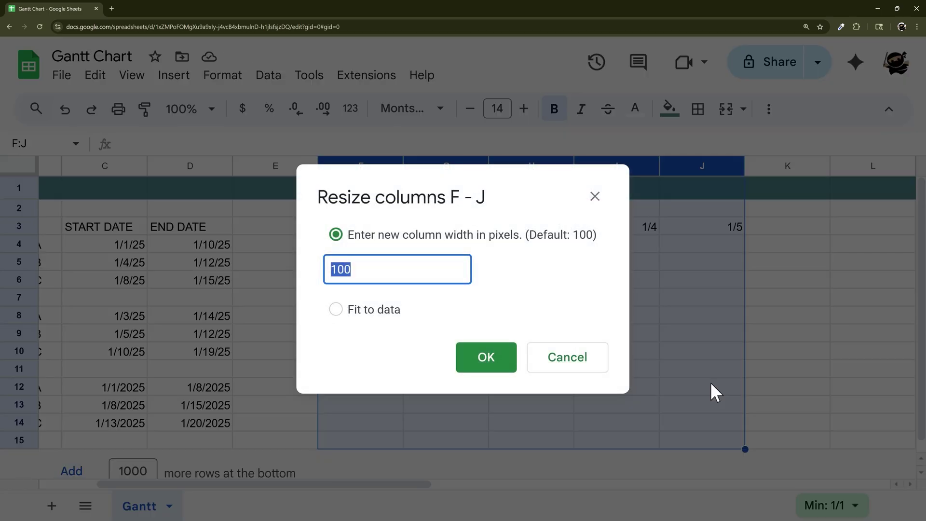
{"action": "type", "text": "30"}
{"action": "key", "text": "Return"}
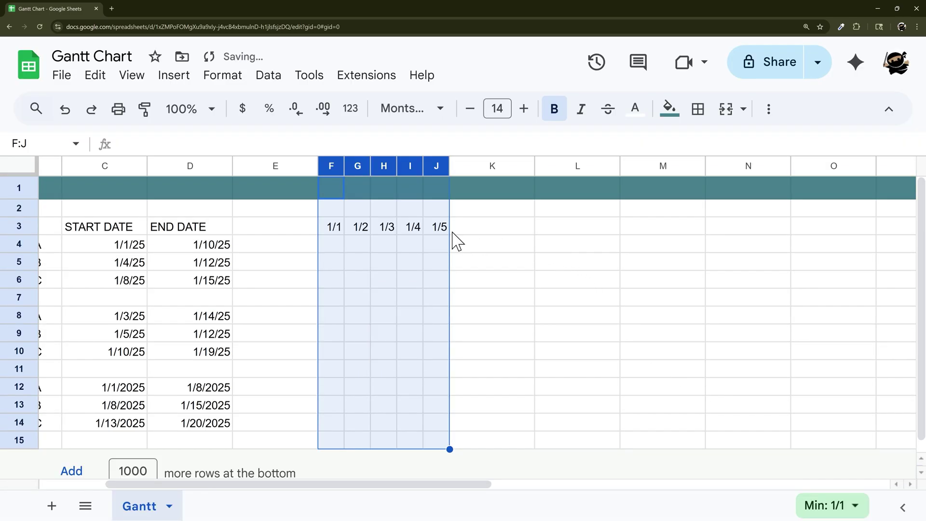
{"action": "left_click", "coordinate": [441, 230]}
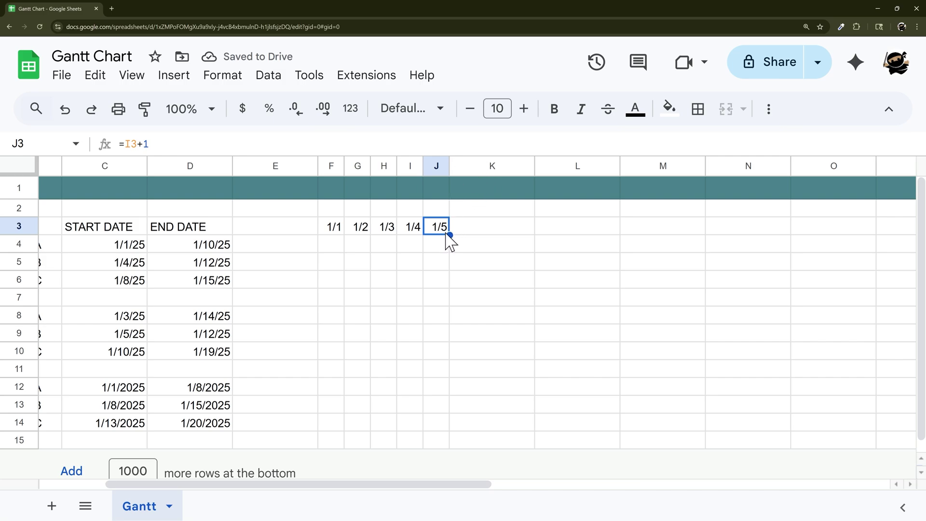
Extend the daily header dates through 1/30, inserting 10 extra columns to make room.
{"action": "left_click_drag", "start_coordinate": [446, 234], "coordinate": [912, 230]}
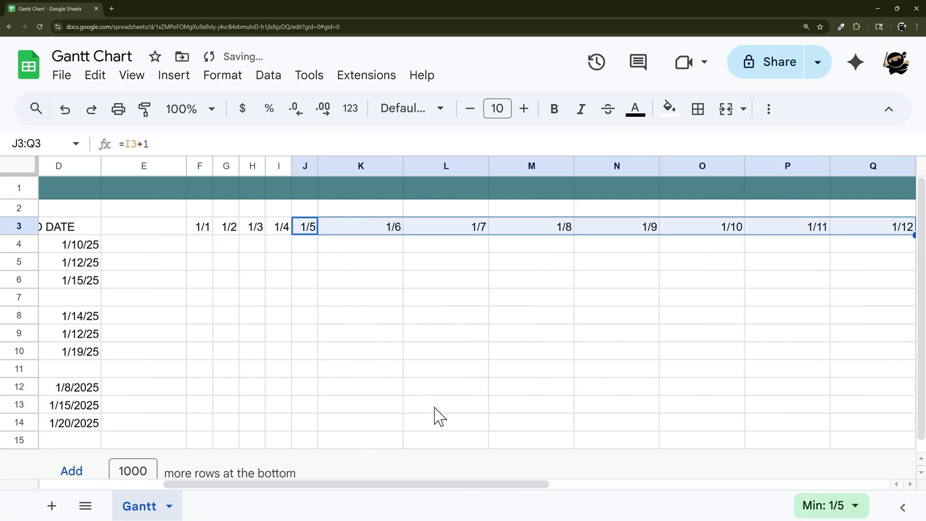
{"action": "left_click_drag", "start_coordinate": [426, 486], "coordinate": [854, 486]}
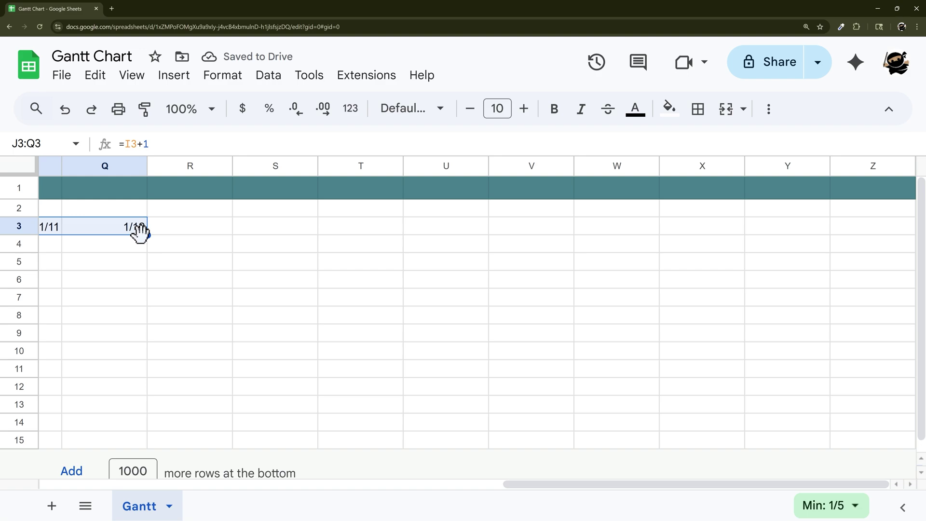
{"action": "left_click_drag", "start_coordinate": [145, 234], "coordinate": [862, 238]}
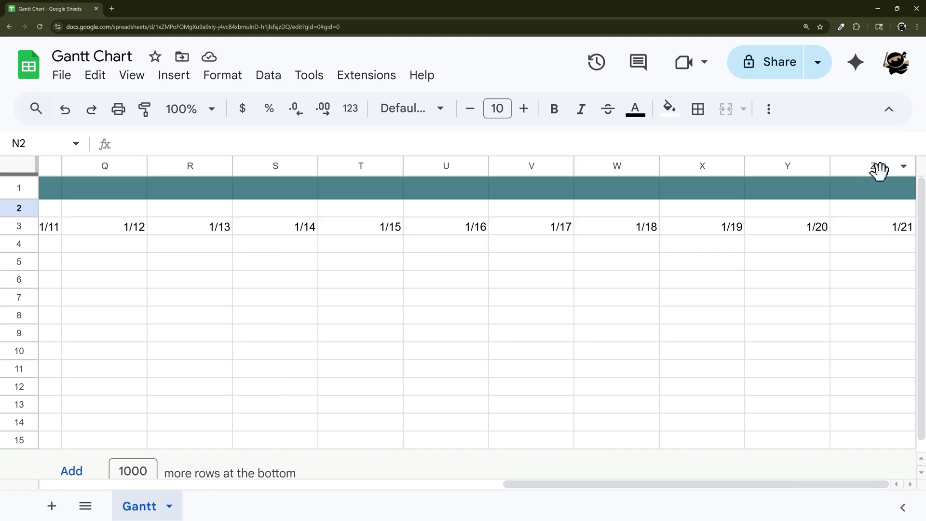
{"action": "left_click_drag", "start_coordinate": [879, 171], "coordinate": [140, 171]}
{"action": "right_click", "coordinate": [140, 171]}
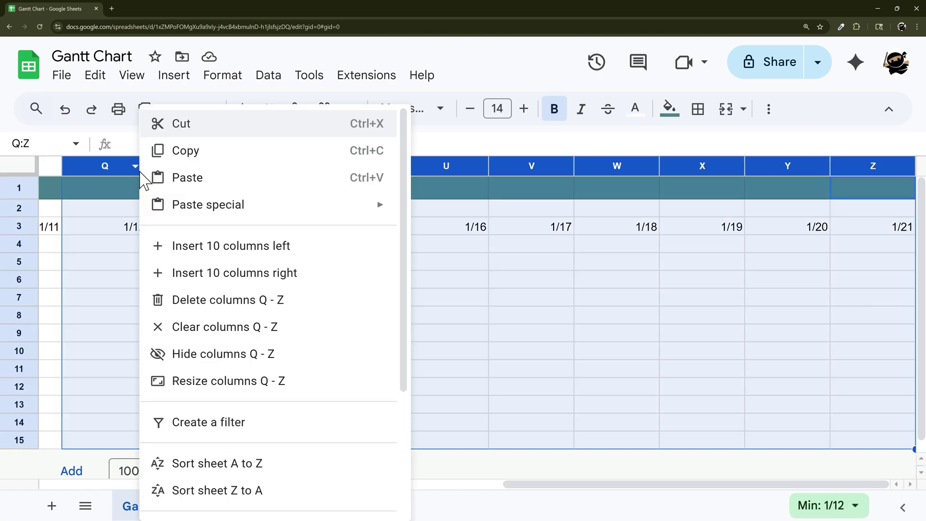
{"action": "left_click", "coordinate": [223, 274]}
{"action": "left_click", "coordinate": [60, 232]}
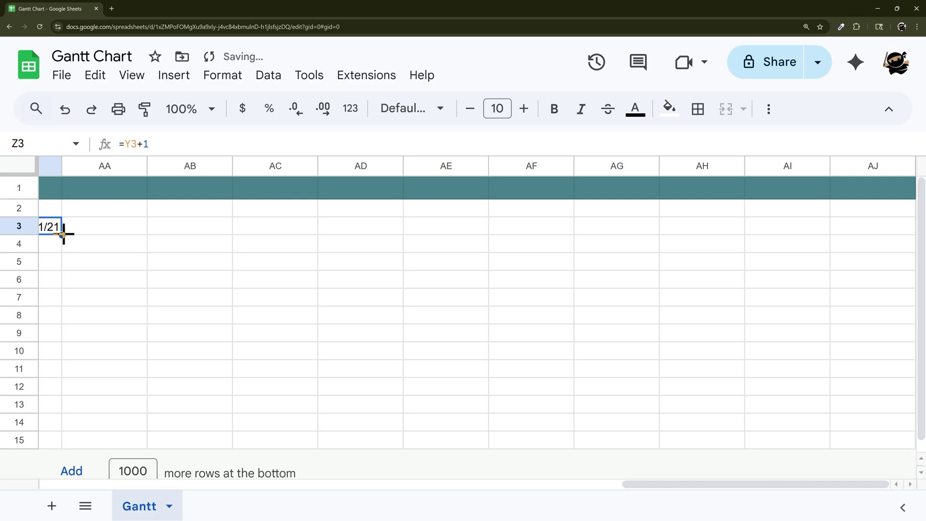
{"action": "left_click_drag", "start_coordinate": [63, 234], "coordinate": [826, 226]}
Resize column AJ to 30 pixels, then select column AI and scroll back left.
{"action": "right_click", "coordinate": [873, 169]}
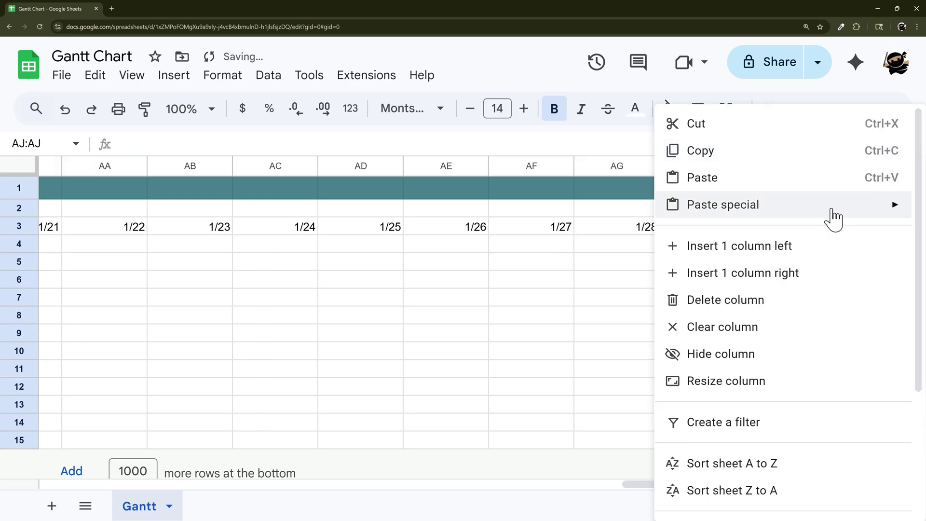
{"action": "left_click", "coordinate": [728, 382]}
{"action": "type", "text": "30"}
{"action": "key", "text": "Return"}
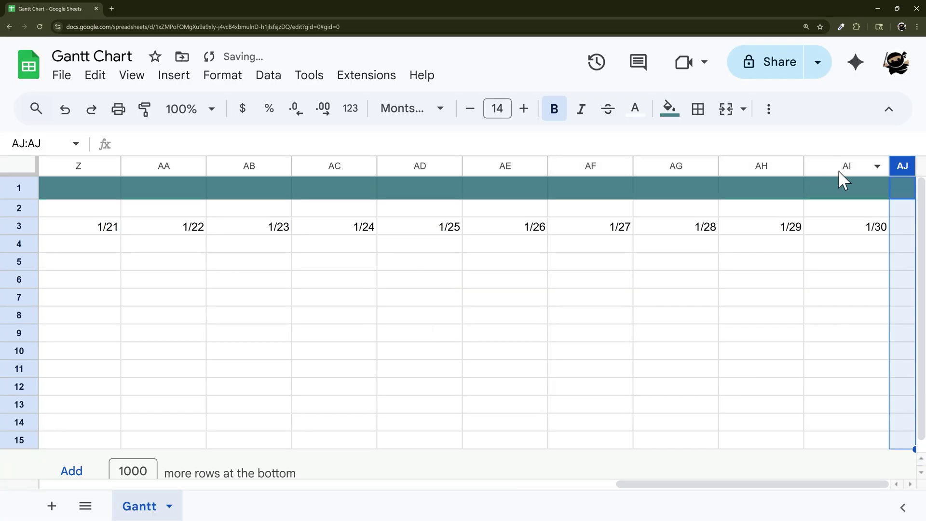
{"action": "left_click", "coordinate": [839, 170]}
{"action": "left_click_drag", "start_coordinate": [745, 485], "coordinate": [210, 485]}
Resize date columns K through AI to 30 pixels wide.
{"action": "left_click", "coordinate": [522, 169], "text": "shift"}
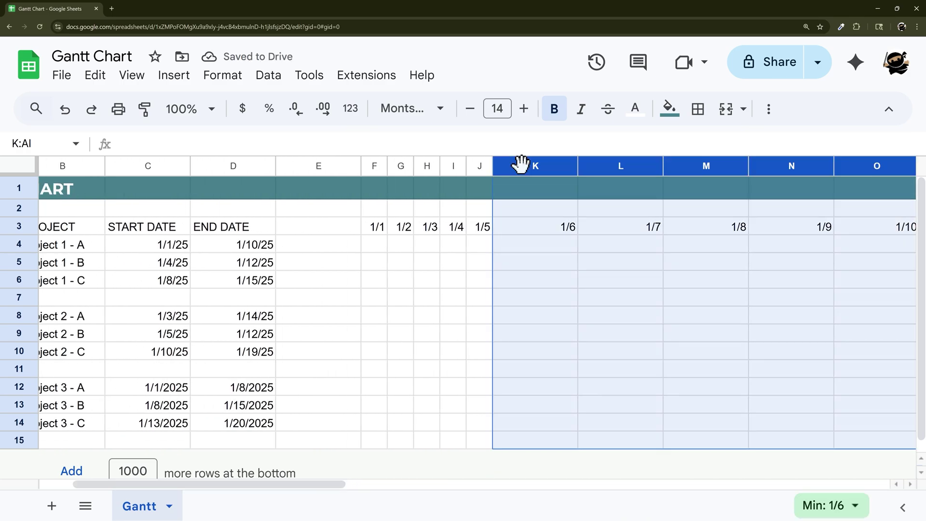
{"action": "right_click", "coordinate": [522, 169]}
{"action": "left_click", "coordinate": [562, 377]}
{"action": "type", "text": "30"}
{"action": "key", "text": "Return"}
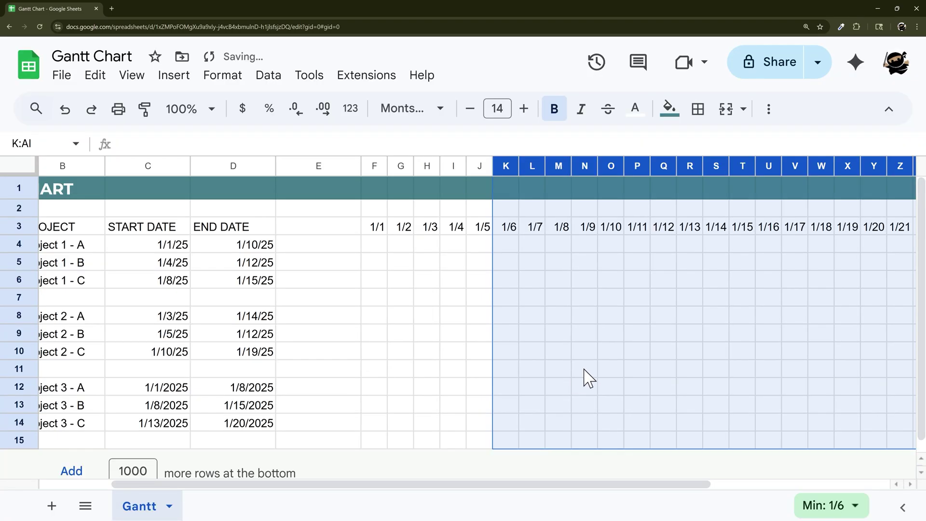
{"action": "left_click", "coordinate": [584, 356]}
Narrow spacer column E, set column A to 30 pixels, and narrow column C.
{"action": "left_click_drag", "start_coordinate": [361, 166], "coordinate": [299, 168]}
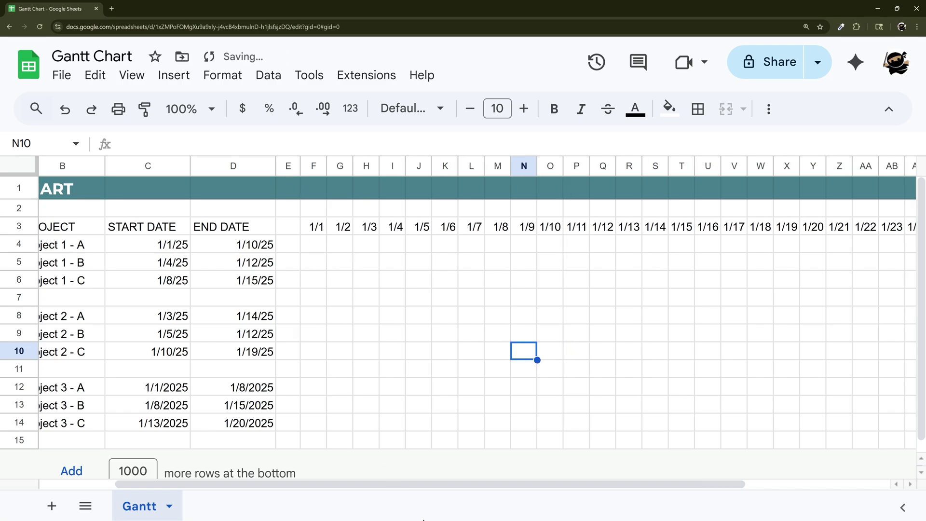
{"action": "left_click_drag", "start_coordinate": [424, 484], "coordinate": [320, 485]}
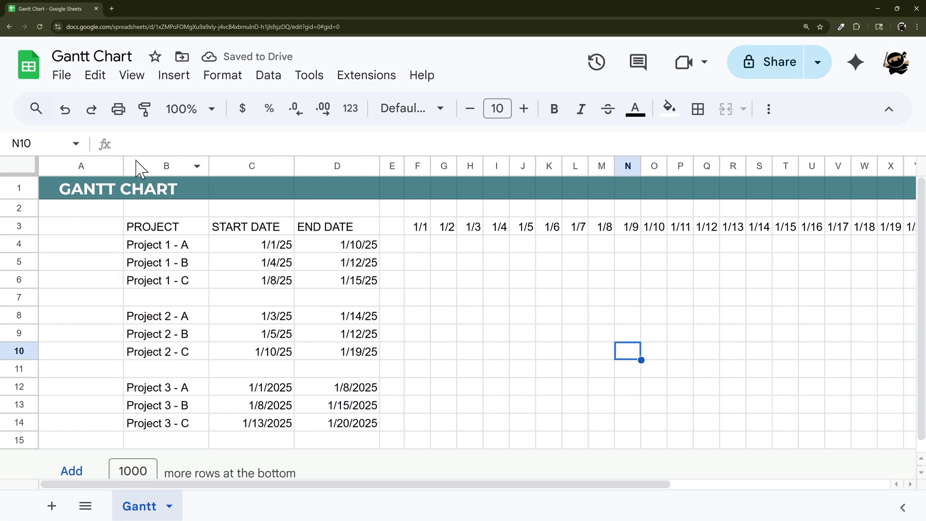
{"action": "right_click", "coordinate": [87, 166]}
{"action": "left_click", "coordinate": [145, 372]}
{"action": "type", "text": "30"}
{"action": "key", "text": "Return"}
{"action": "left_click", "coordinate": [411, 315]}
{"action": "left_click_drag", "start_coordinate": [278, 166], "coordinate": [216, 166]}
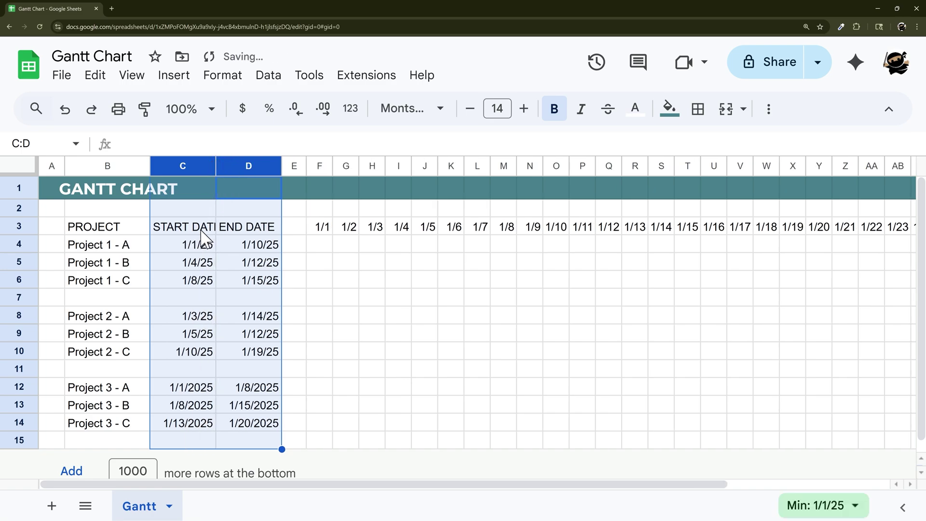
Wrap and horizontally centre the START DATE and END DATE headings in C3:D3.
{"action": "left_click_drag", "start_coordinate": [200, 229], "coordinate": [248, 227]}
{"action": "left_click", "coordinate": [769, 109]}
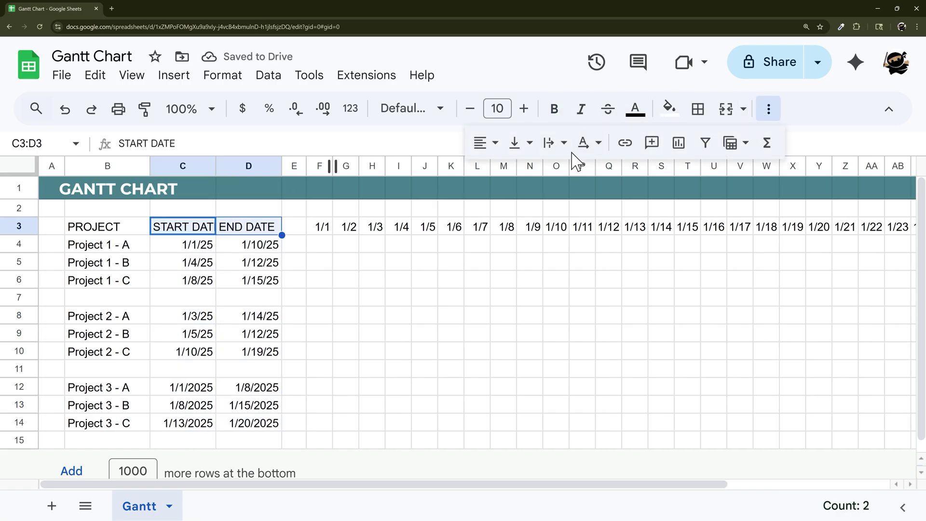
{"action": "left_click", "coordinate": [560, 142]}
{"action": "left_click", "coordinate": [576, 176]}
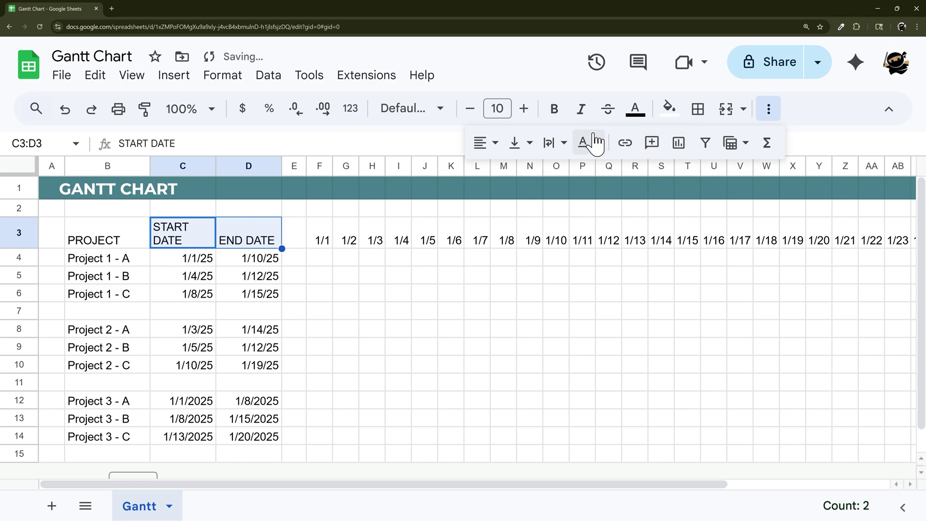
{"action": "left_click", "coordinate": [487, 143]}
{"action": "left_click", "coordinate": [497, 174]}
Narrow columns D, C and B to fit the project data.
{"action": "left_click_drag", "start_coordinate": [281, 165], "coordinate": [269, 165]}
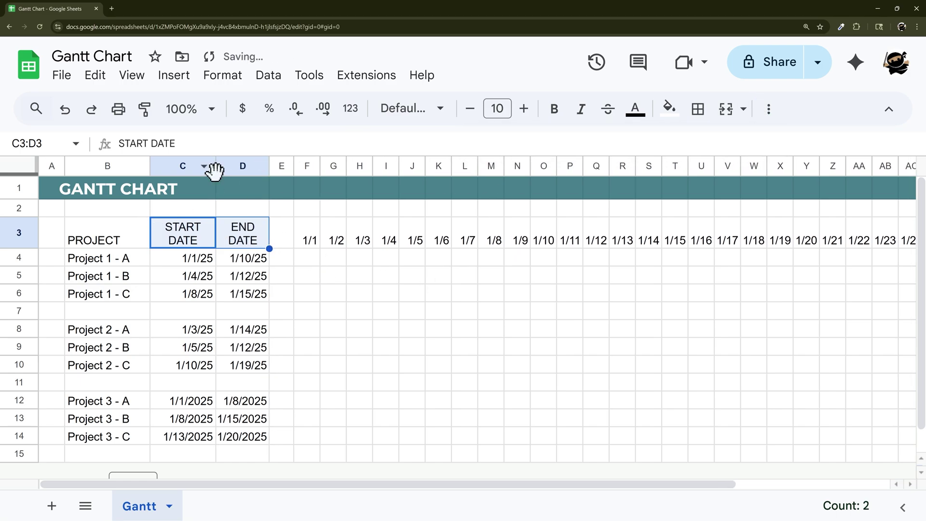
{"action": "left_click_drag", "start_coordinate": [213, 166], "coordinate": [203, 166]}
{"action": "left_click_drag", "start_coordinate": [150, 166], "coordinate": [145, 165]}
{"action": "left_click", "coordinate": [291, 311]}
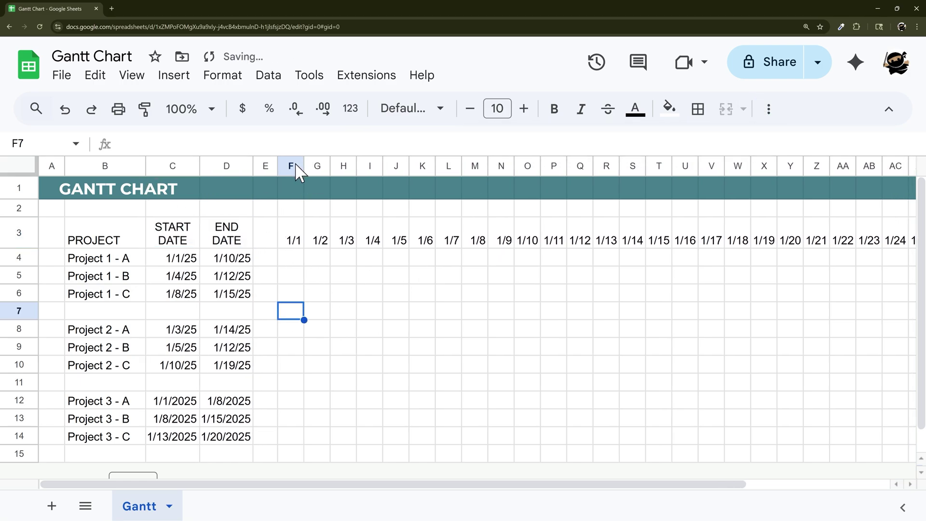
{"action": "left_click_drag", "start_coordinate": [288, 165], "coordinate": [868, 153]}
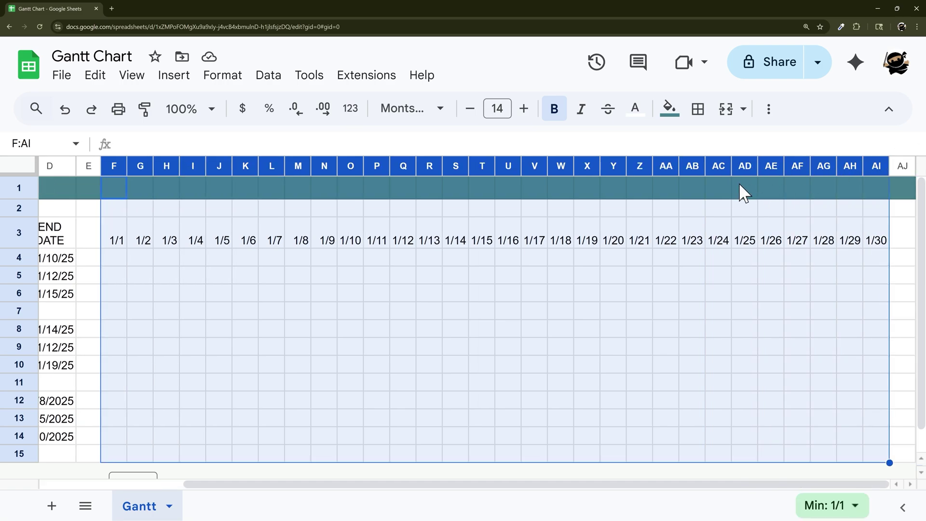
Resize columns F through AI to 30 pixels wide.
{"action": "right_click", "coordinate": [601, 170]}
{"action": "left_click", "coordinate": [764, 381]}
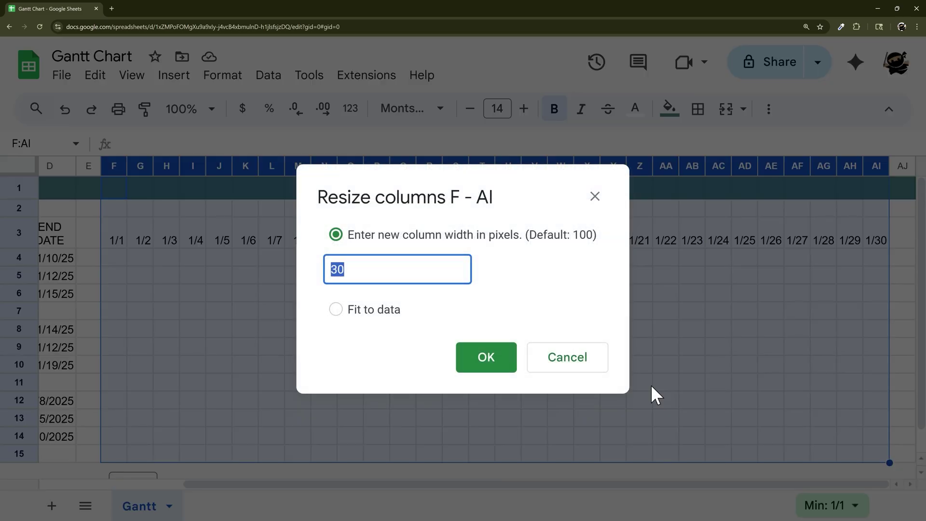
{"action": "type", "text": "30"}
{"action": "key", "text": "Return"}
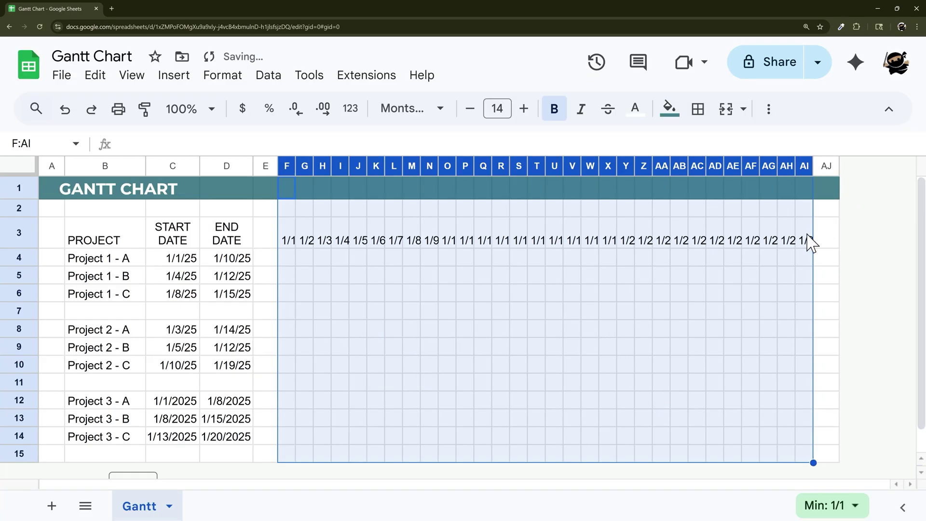
Set the F3:AI3 date labels to Calibri, font size 7.
{"action": "left_click_drag", "start_coordinate": [809, 242], "coordinate": [283, 248]}
{"action": "left_click", "coordinate": [436, 110]}
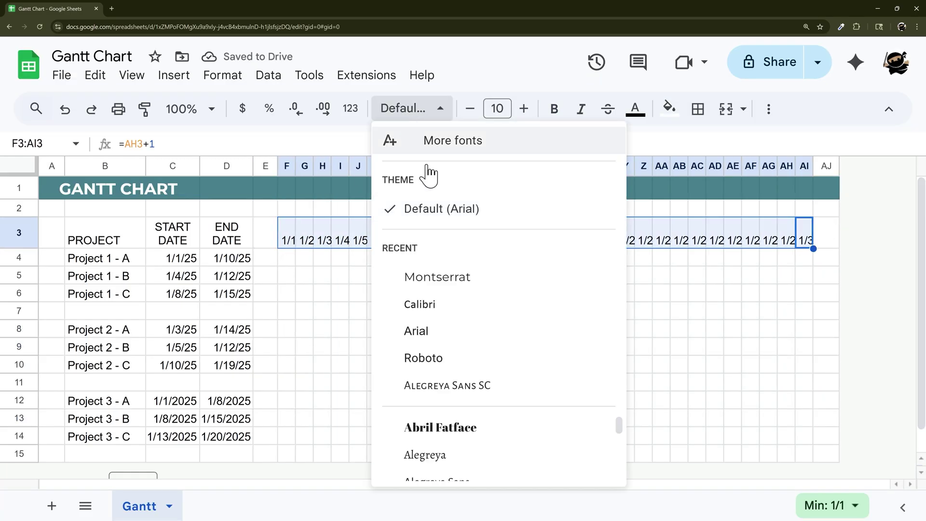
{"action": "left_click", "coordinate": [441, 306]}
{"action": "left_click", "coordinate": [471, 113]}
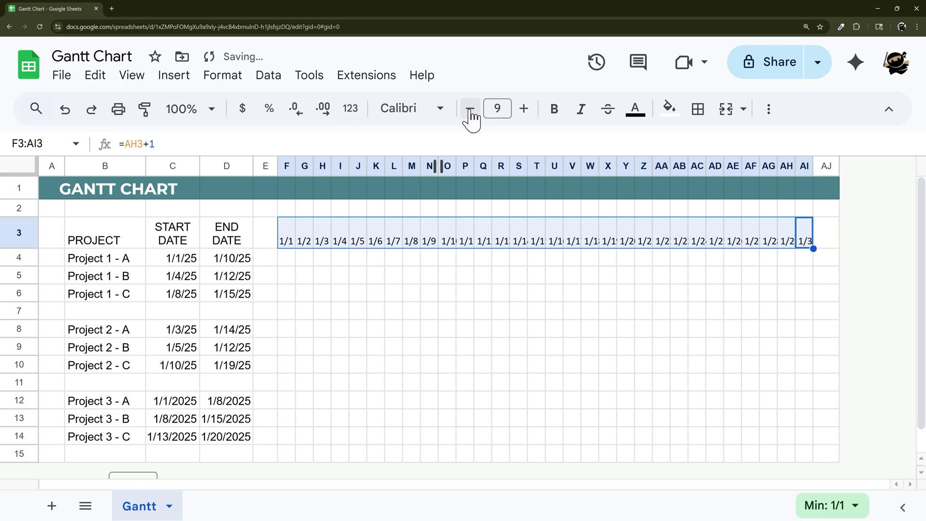
{"action": "left_click", "coordinate": [470, 113]}
{"action": "left_click", "coordinate": [471, 114]}
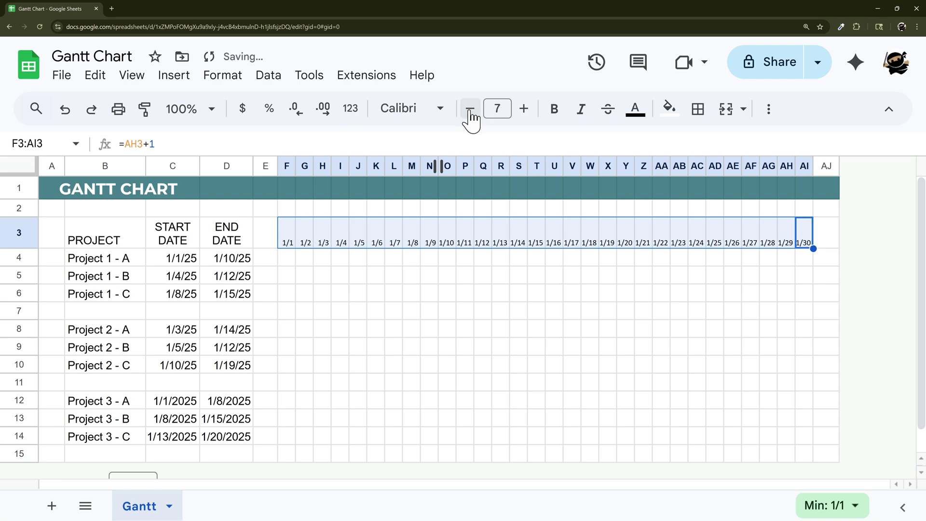
Centre the date labels horizontally and vertically and rotate them to read upward.
{"action": "left_click", "coordinate": [769, 109]}
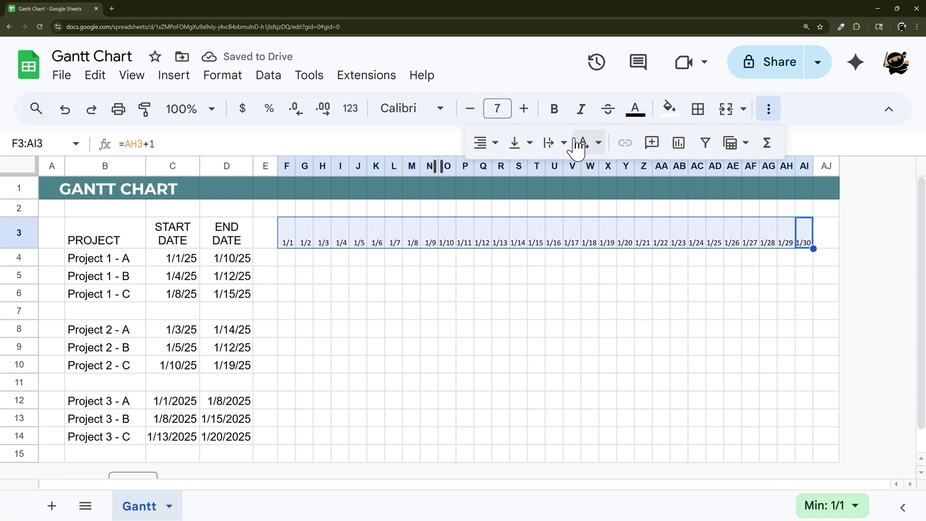
{"action": "left_click", "coordinate": [481, 143]}
{"action": "left_click", "coordinate": [513, 175]}
{"action": "left_click", "coordinate": [515, 142]}
{"action": "left_click", "coordinate": [545, 176]}
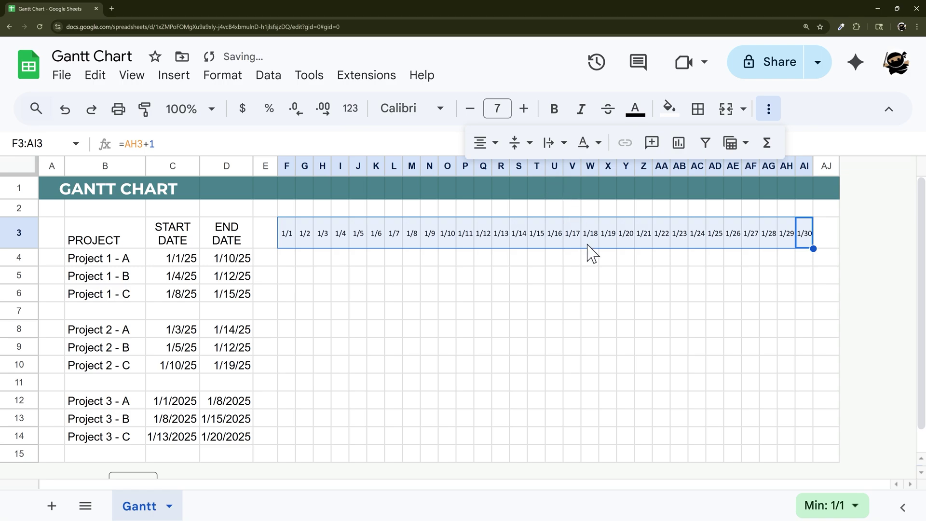
{"action": "left_click", "coordinate": [597, 144]}
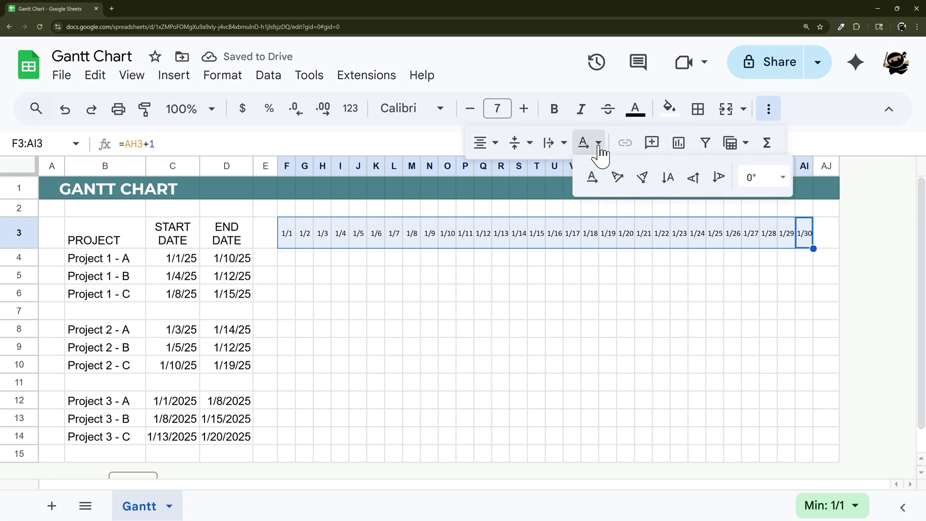
{"action": "left_click", "coordinate": [694, 177]}
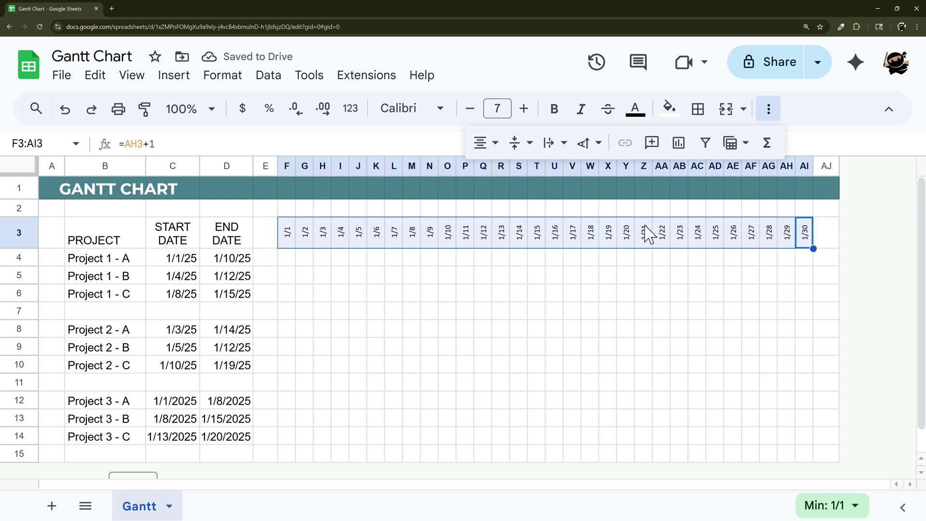
{"action": "left_click", "coordinate": [732, 260]}
Resize columns F through AI to 20 pixels wide.
{"action": "left_click", "coordinate": [803, 166]}
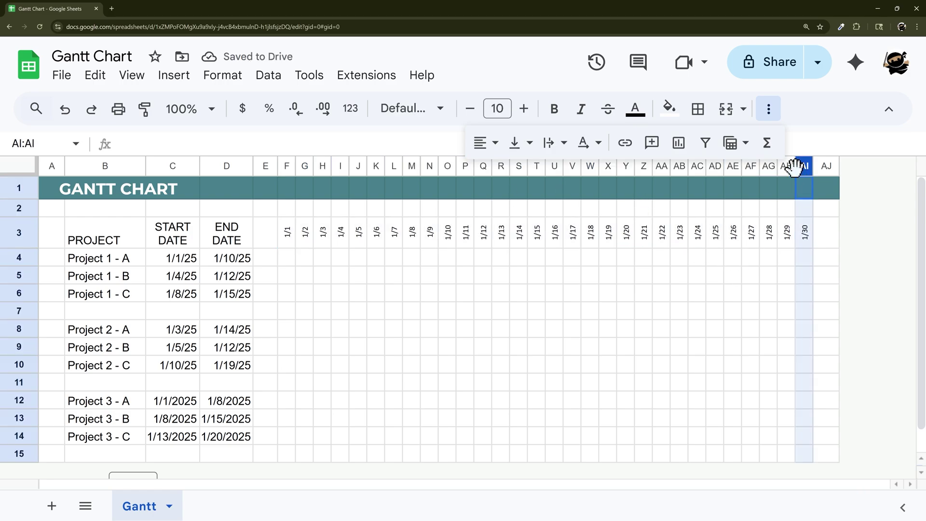
{"action": "left_click", "coordinate": [289, 166], "text": "shift"}
{"action": "right_click", "coordinate": [290, 167]}
{"action": "left_click", "coordinate": [371, 382]}
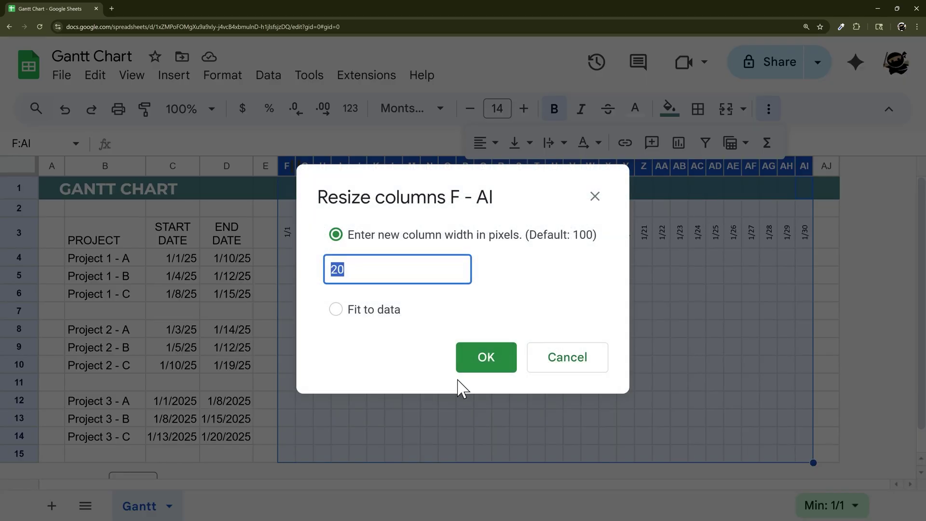
{"action": "key", "text": "Return"}
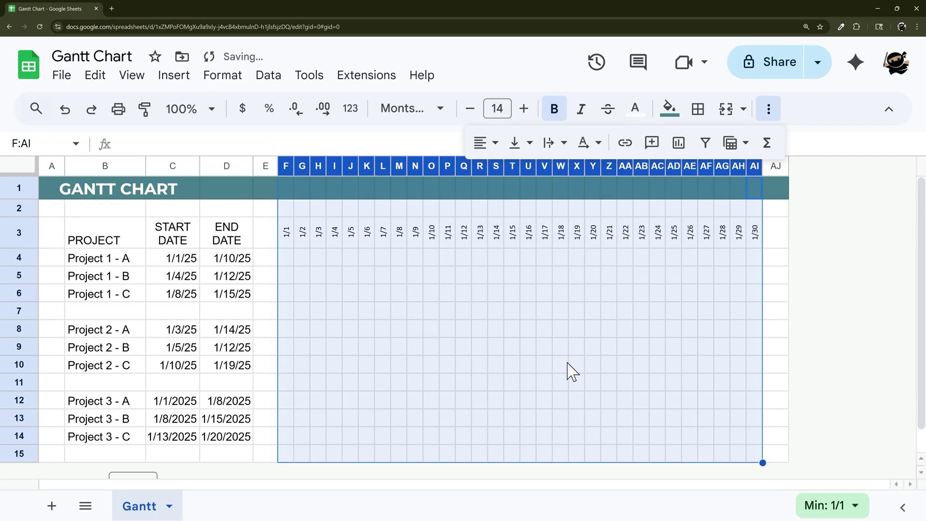
{"action": "left_click", "coordinate": [563, 369]}
{"action": "scroll", "coordinate": [357, 318], "scroll_direction": "down", "scroll_amount": 1}
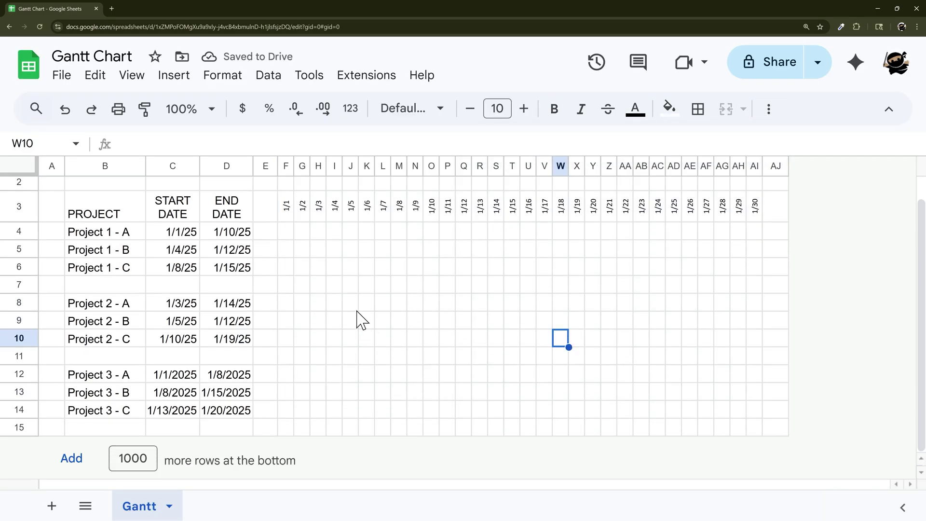
{"action": "scroll", "coordinate": [357, 318], "scroll_direction": "up", "scroll_amount": 1}
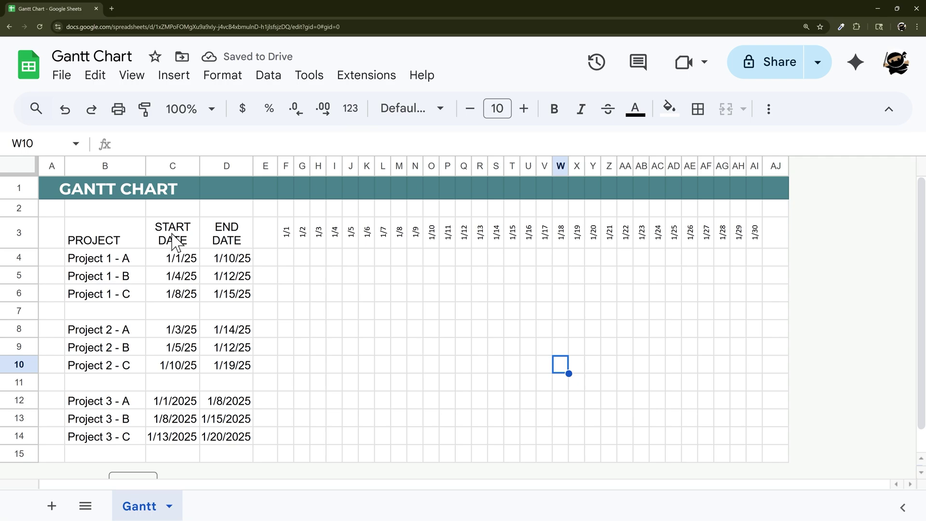
Apply the short M/D/YY custom date format to the dates in C3:D14.
{"action": "left_click_drag", "start_coordinate": [173, 238], "coordinate": [226, 437]}
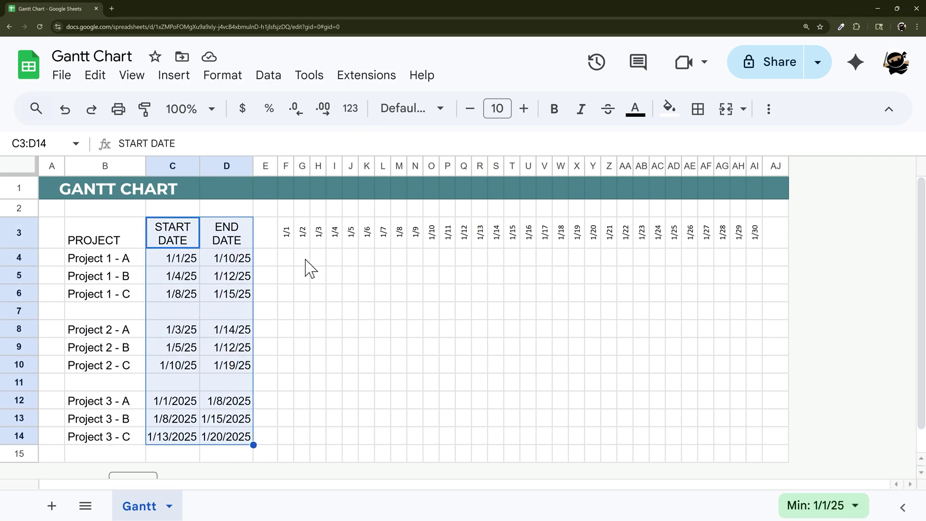
{"action": "left_click", "coordinate": [354, 118]}
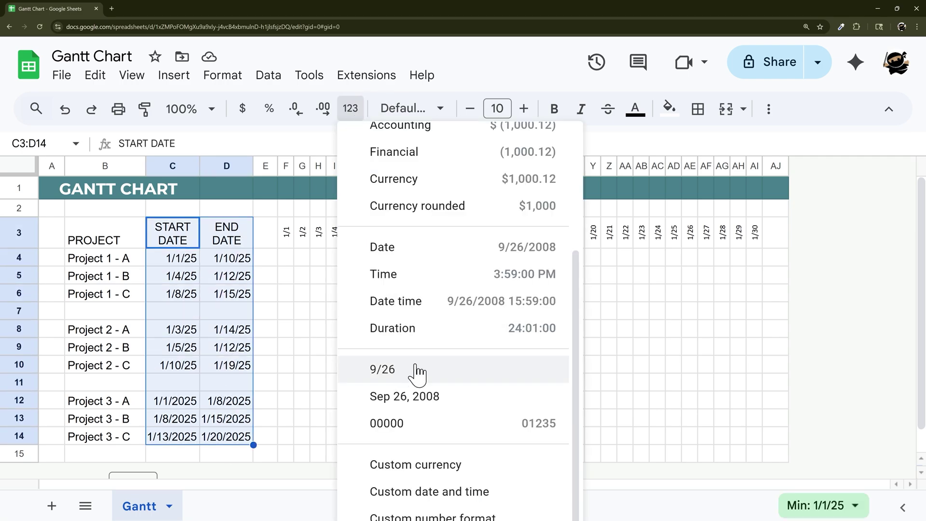
{"action": "left_click", "coordinate": [453, 497]}
{"action": "left_click", "coordinate": [352, 263]}
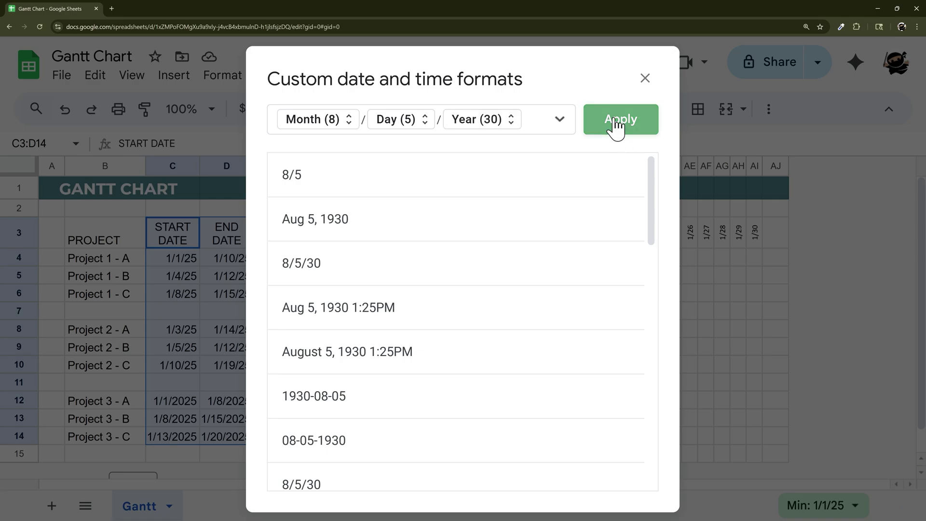
{"action": "left_click", "coordinate": [616, 127]}
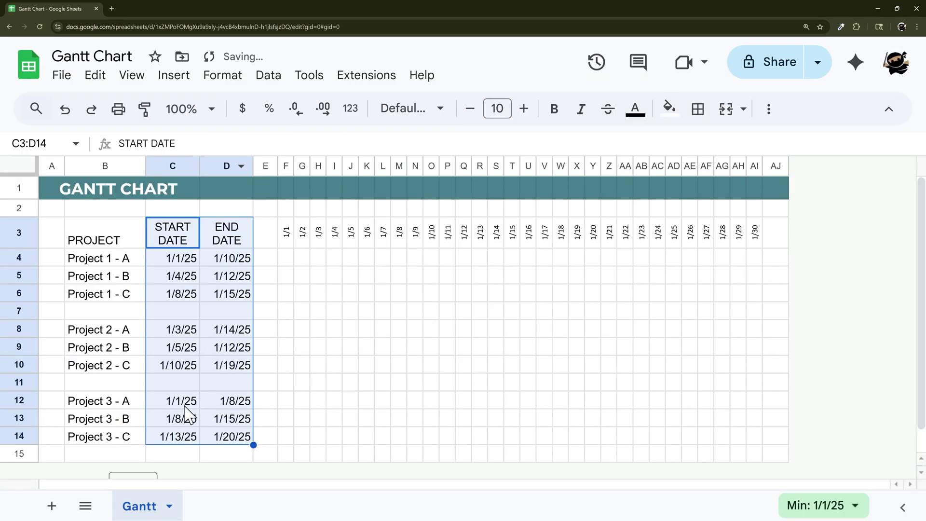
Centre the start and end dates horizontally in their cells.
{"action": "left_click", "coordinate": [768, 109]}
{"action": "left_click", "coordinate": [491, 144]}
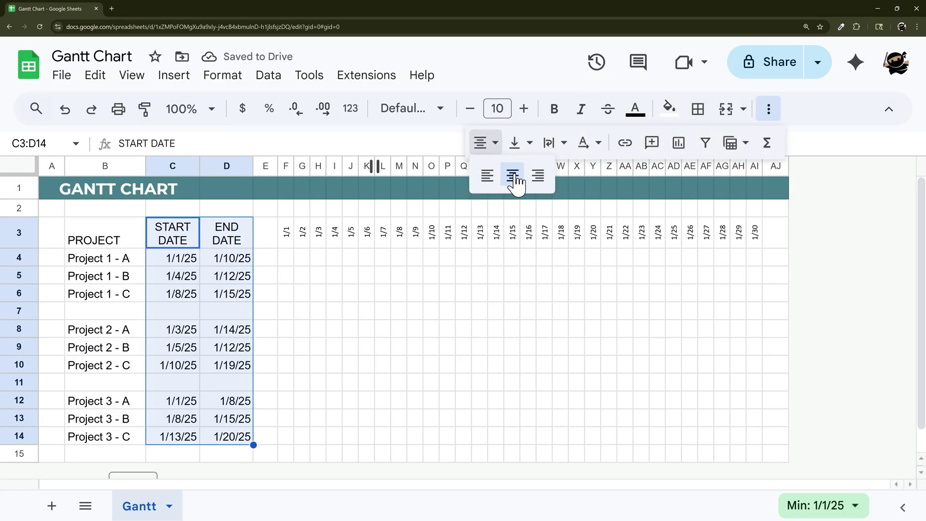
{"action": "left_click", "coordinate": [515, 176]}
{"action": "left_click", "coordinate": [322, 277]}
{"action": "left_click", "coordinate": [770, 109]}
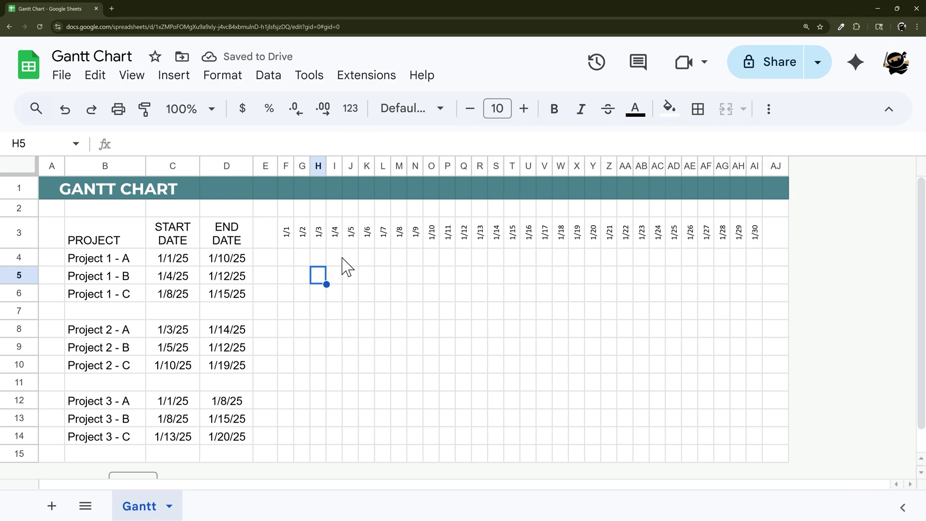
Select the grid F4:AI14 and open Format > Conditional formatting for it.
{"action": "left_click_drag", "start_coordinate": [286, 255], "coordinate": [756, 442]}
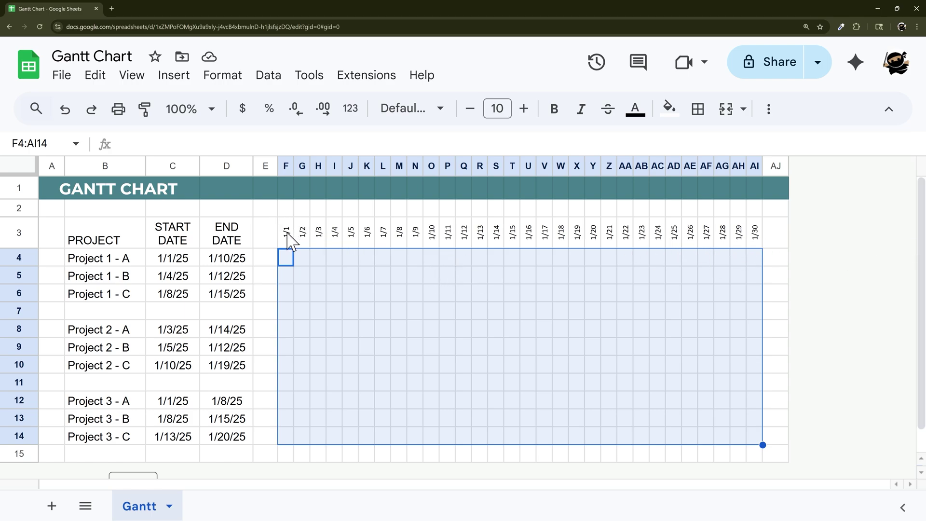
{"action": "left_click_drag", "start_coordinate": [288, 234], "coordinate": [754, 241]}
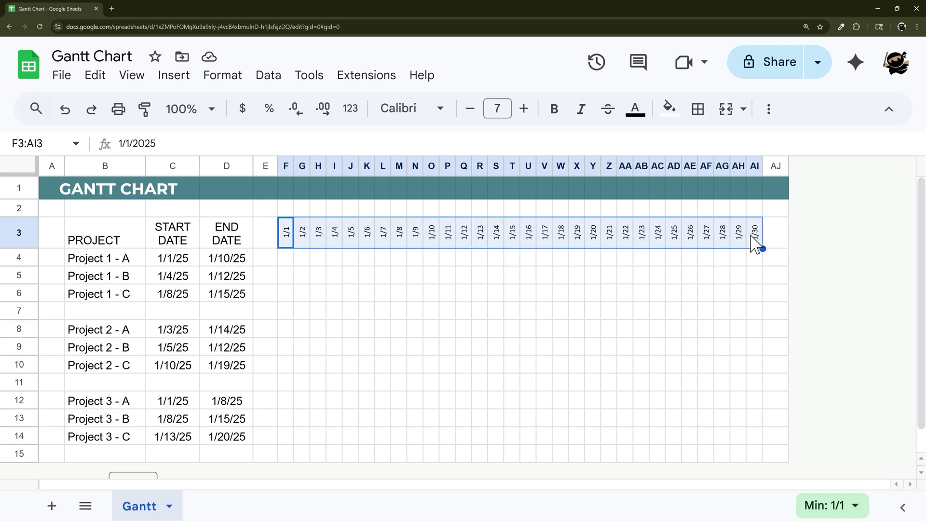
{"action": "mouse_move", "coordinate": [172, 261]}
{"action": "left_mouse_down"}
{"action": "mouse_move", "coordinate": [620, 292]}
{"action": "mouse_move", "coordinate": [763, 341]}
{"action": "mouse_move", "coordinate": [758, 443]}
{"action": "left_mouse_up"}
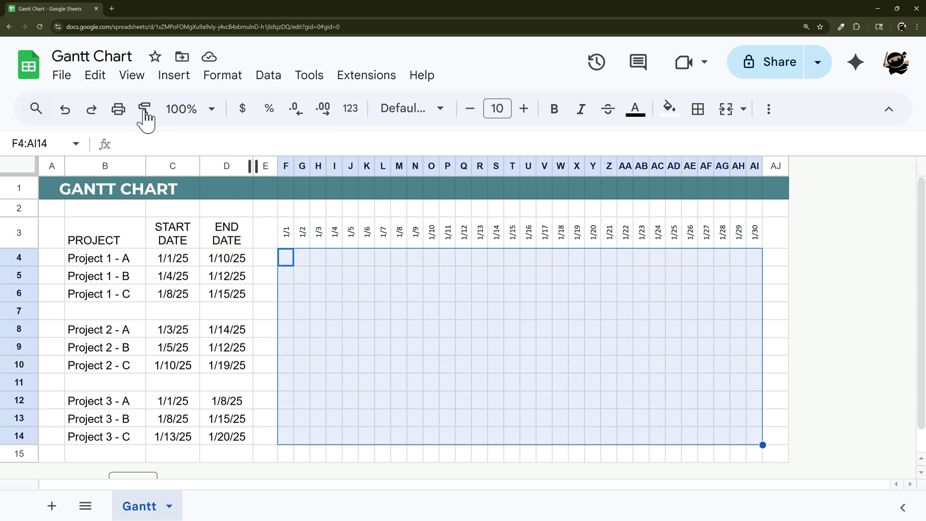
{"action": "left_click", "coordinate": [221, 76]}
{"action": "left_click", "coordinate": [283, 415]}
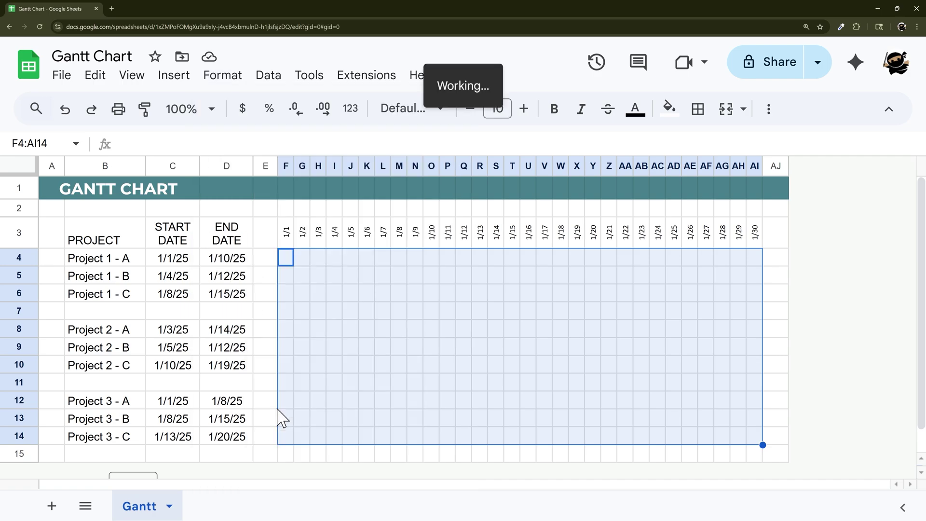
Set the rule condition to Custom formula is with a light green fill.
{"action": "left_click_drag", "start_coordinate": [385, 483], "coordinate": [441, 495]}
{"action": "left_click", "coordinate": [748, 337]}
{"action": "scroll", "coordinate": [762, 409], "scroll_direction": "down", "scroll_amount": 5}
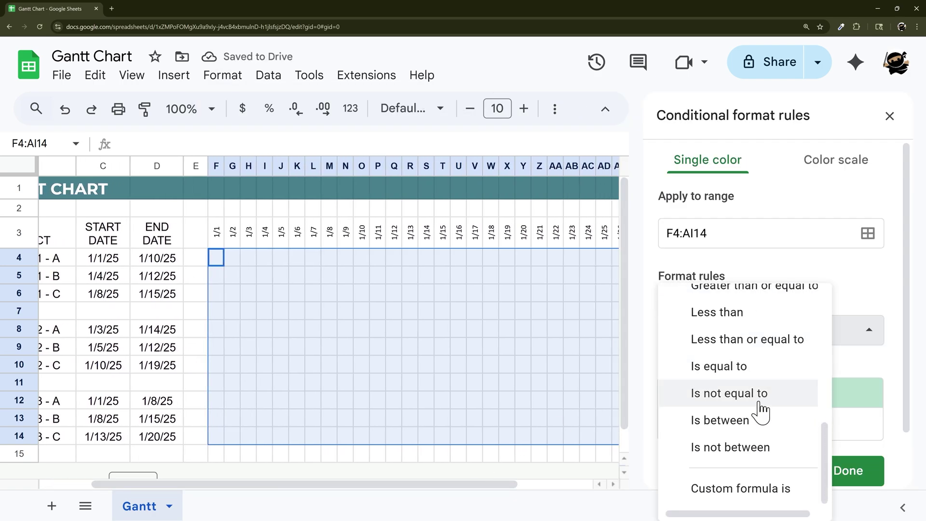
{"action": "left_click", "coordinate": [745, 488]}
{"action": "scroll", "coordinate": [791, 355], "scroll_direction": "down", "scroll_amount": 3}
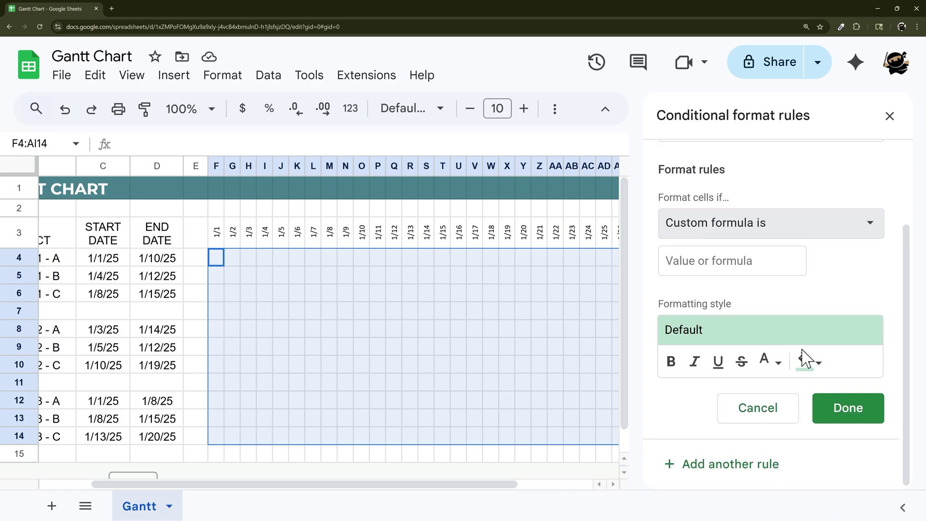
{"action": "left_click", "coordinate": [805, 361]}
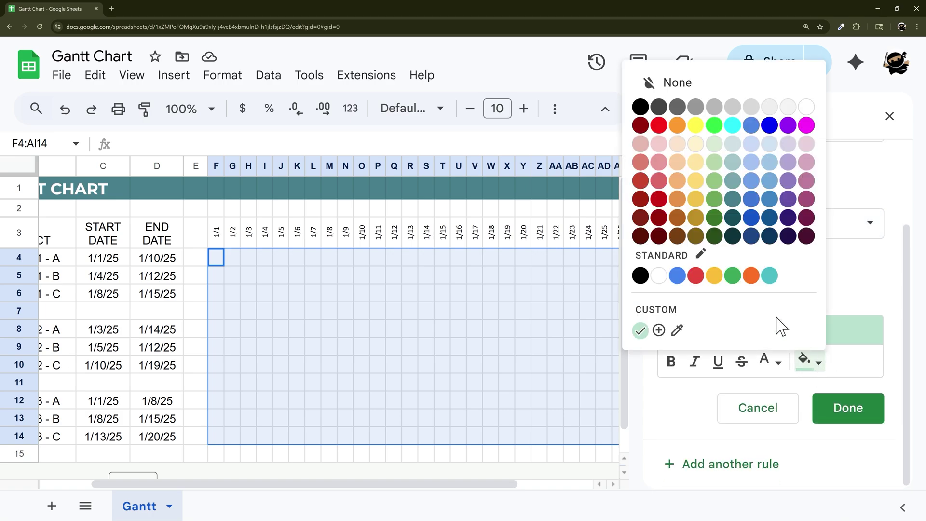
{"action": "left_click", "coordinate": [716, 182]}
Enter the formula =AND(F$3>=$C4,F$3<=$D4), save the rule and close the panel.
{"action": "left_click", "coordinate": [727, 263]}
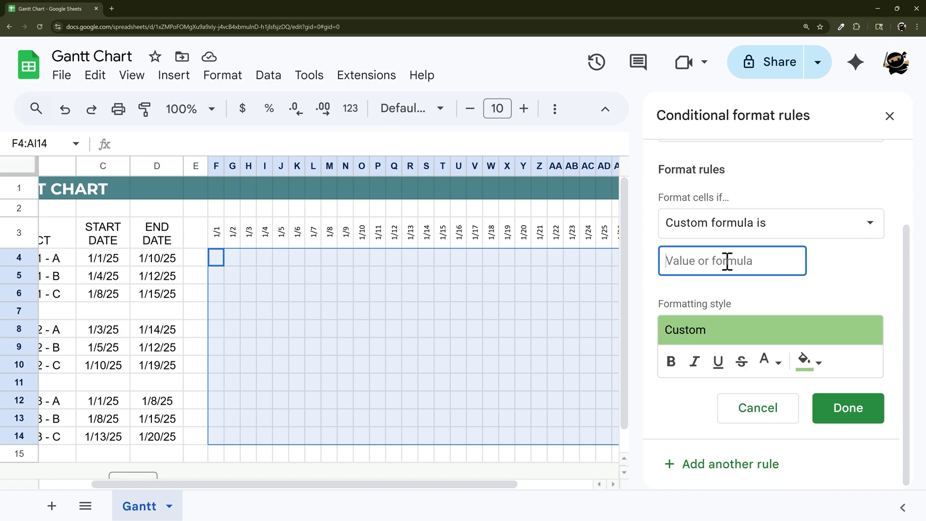
{"action": "type", "text": "=AND(F$3"}
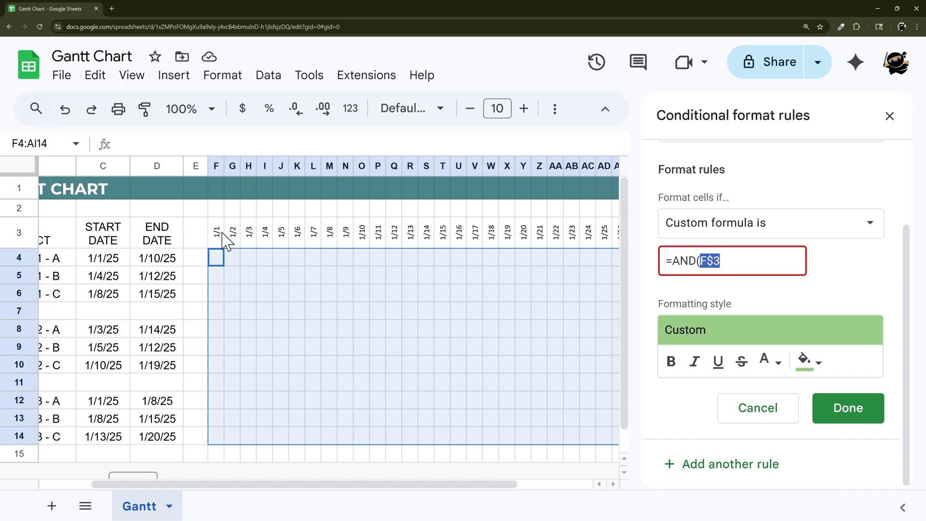
{"action": "left_click", "coordinate": [729, 261]}
{"action": "scroll", "coordinate": [724, 338], "scroll_direction": "up", "scroll_amount": 2}
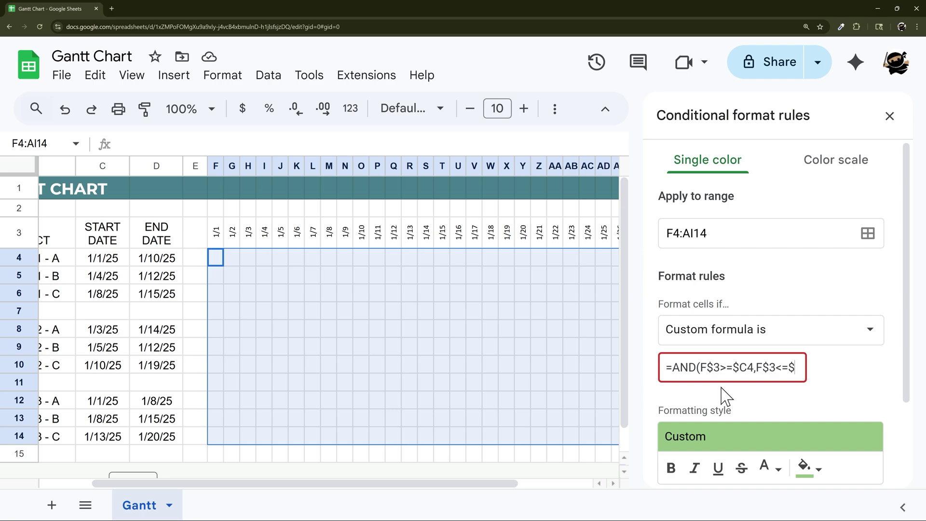
{"action": "type", "text": "D"}
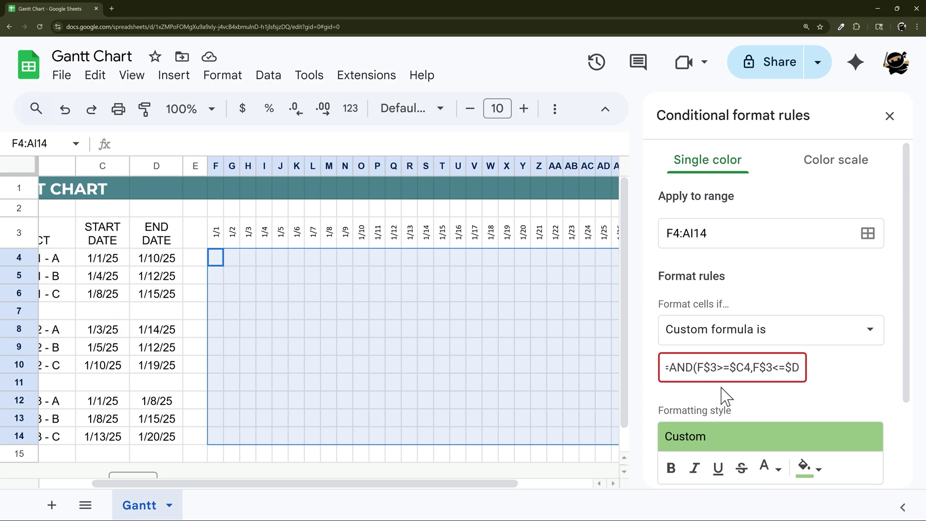
{"action": "type", "text": "4)"}
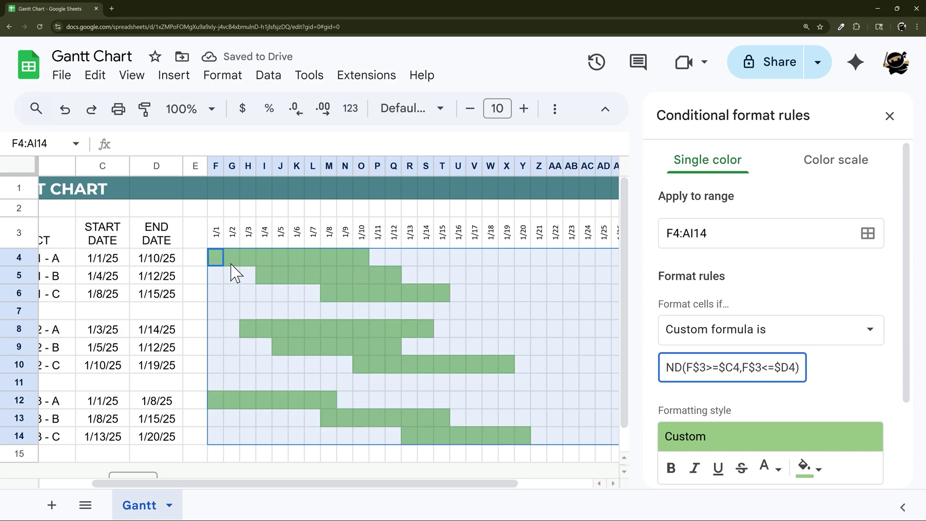
{"action": "scroll", "coordinate": [367, 266], "scroll_direction": "down", "scroll_amount": 2}
{"action": "scroll", "coordinate": [858, 403], "scroll_direction": "down", "scroll_amount": 3}
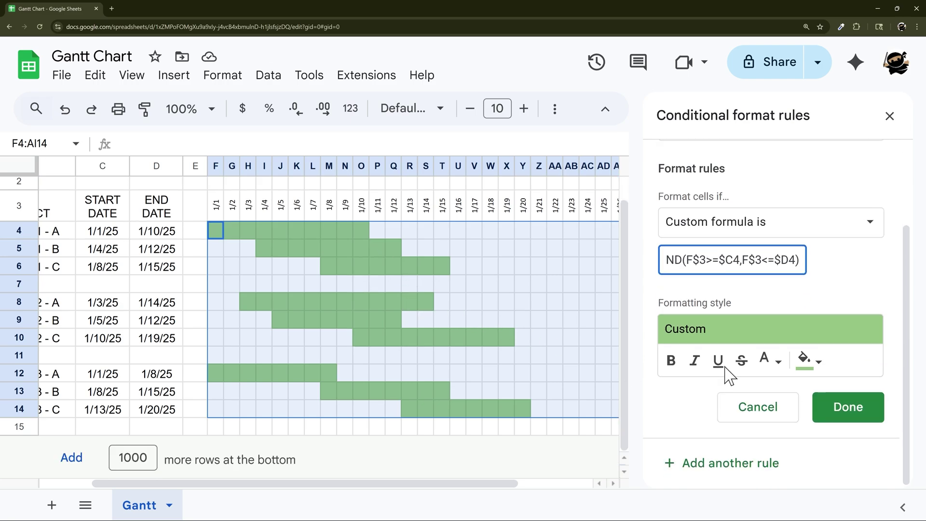
{"action": "left_click", "coordinate": [840, 414]}
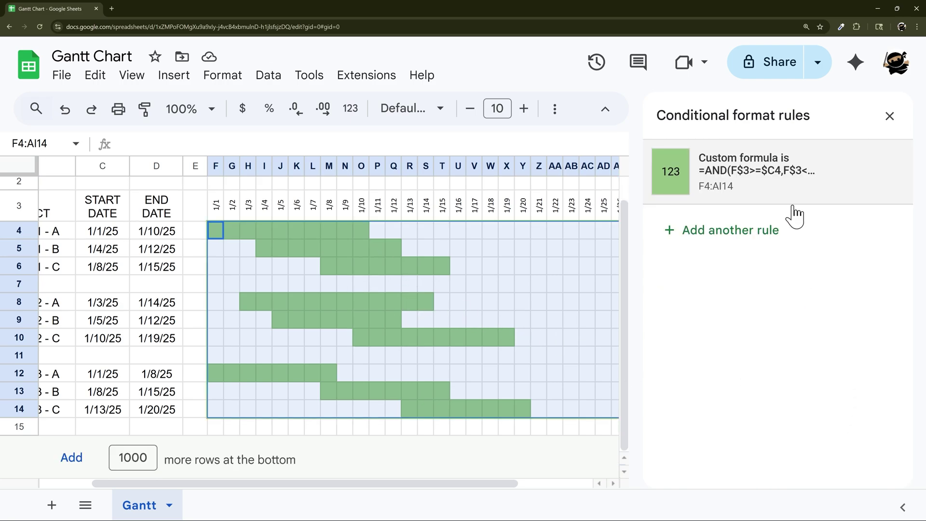
{"action": "left_click", "coordinate": [889, 116]}
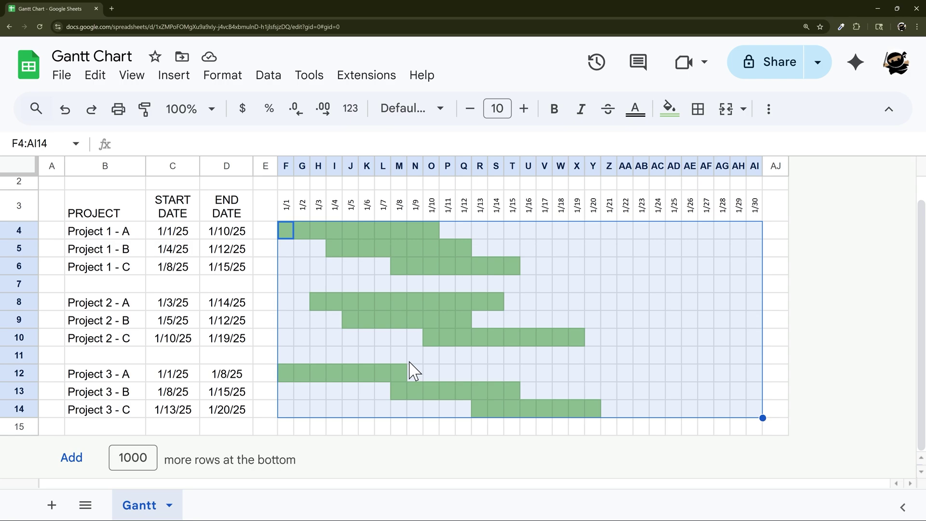
{"action": "scroll", "coordinate": [415, 386], "scroll_direction": "up", "scroll_amount": 1}
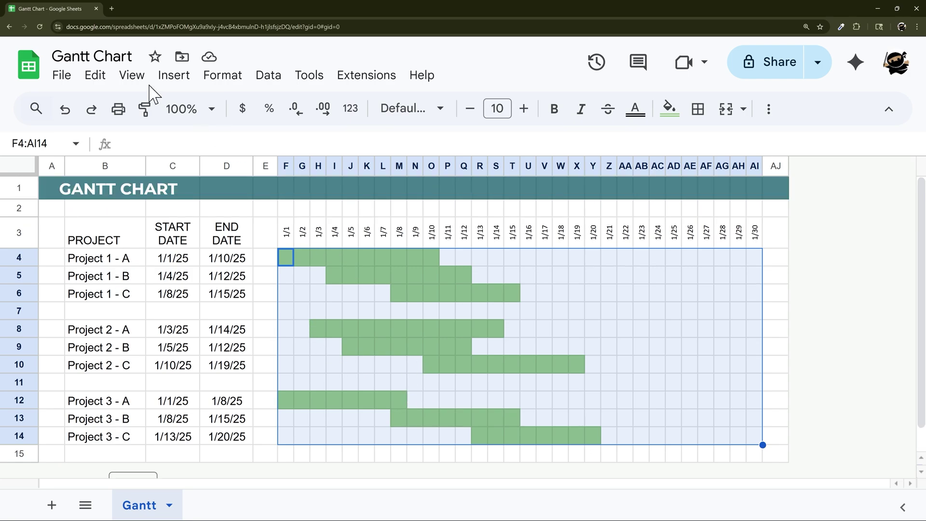
Hide the sheet gridlines from the View options.
{"action": "left_click", "coordinate": [132, 77]}
{"action": "mouse_move", "coordinate": [179, 110]}
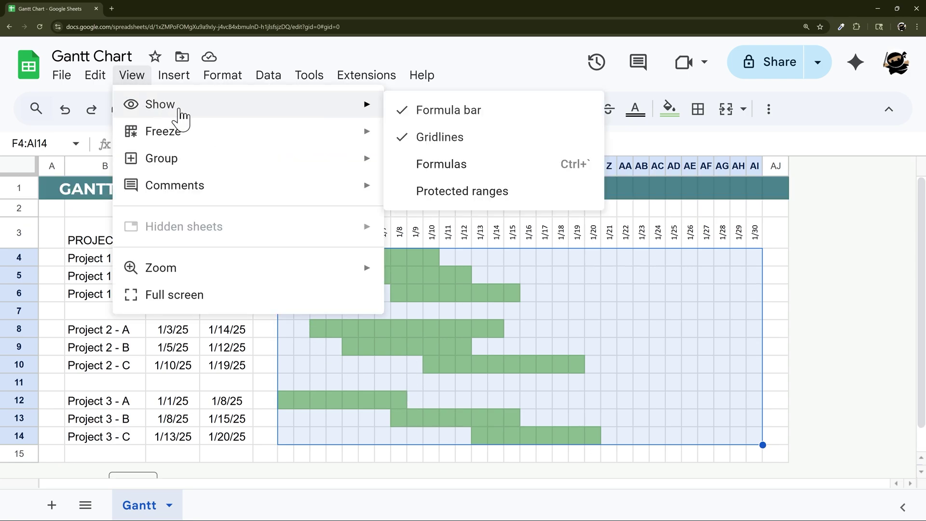
{"action": "left_click", "coordinate": [466, 139]}
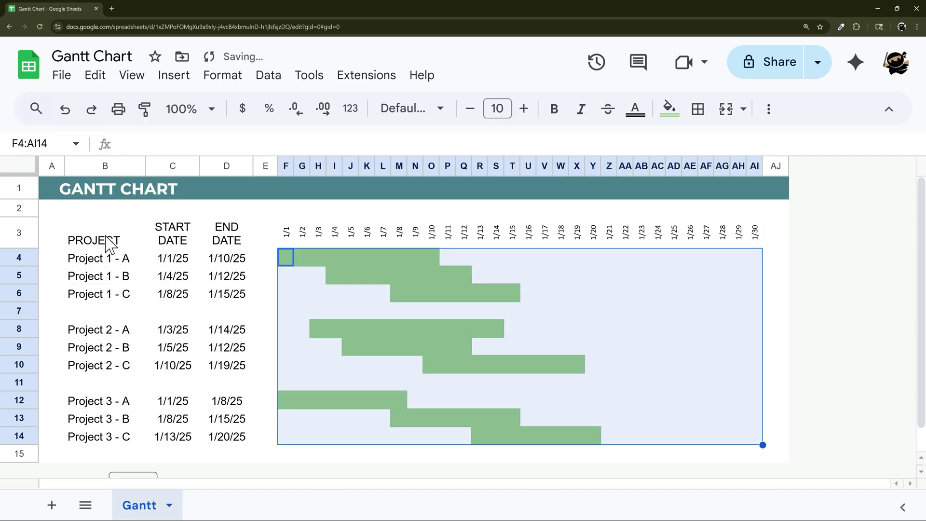
Give header row B3:AI3 a green fill with white text.
{"action": "mouse_move", "coordinate": [110, 243]}
{"action": "left_mouse_down"}
{"action": "mouse_move", "coordinate": [699, 252]}
{"action": "mouse_move", "coordinate": [760, 244]}
{"action": "mouse_move", "coordinate": [114, 241]}
{"action": "left_mouse_up"}
{"action": "left_click", "coordinate": [669, 109]}
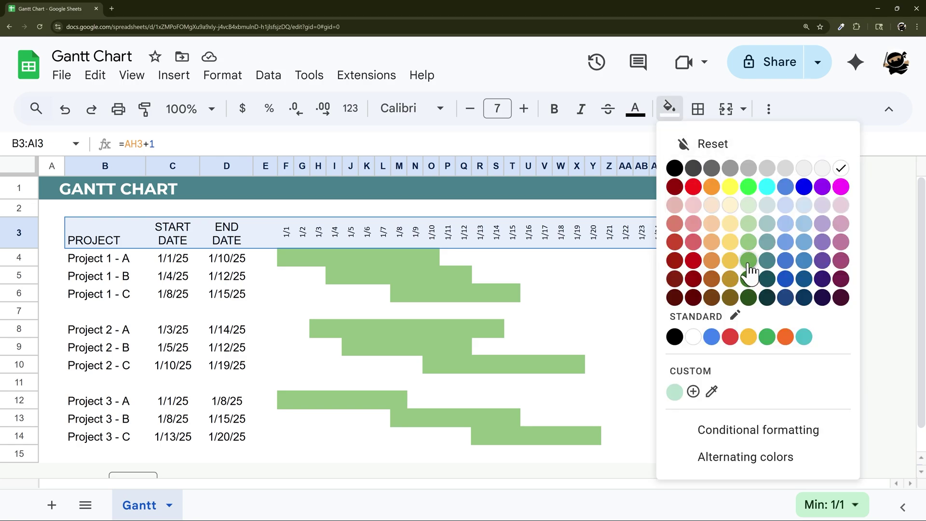
{"action": "left_click", "coordinate": [749, 272]}
{"action": "left_click", "coordinate": [635, 109]}
{"action": "left_click", "coordinate": [809, 168]}
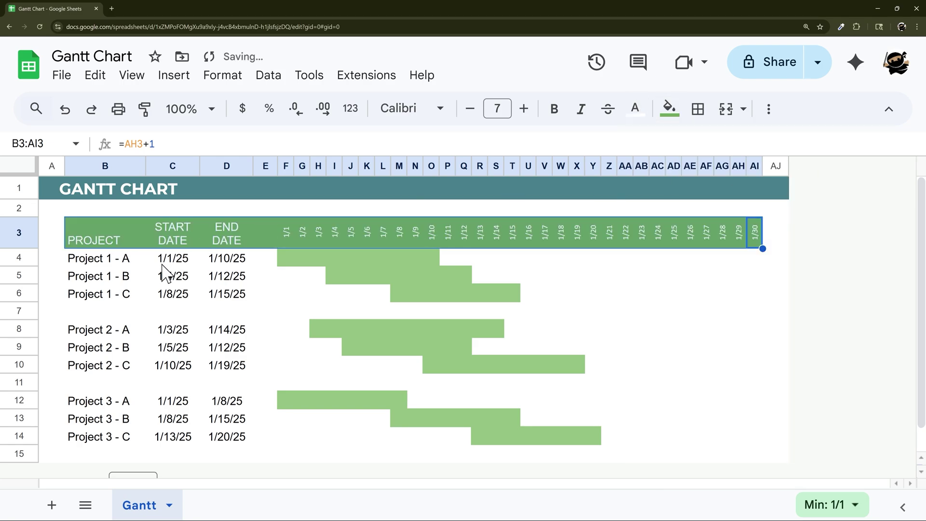
{"action": "left_click_drag", "start_coordinate": [116, 260], "coordinate": [750, 444]}
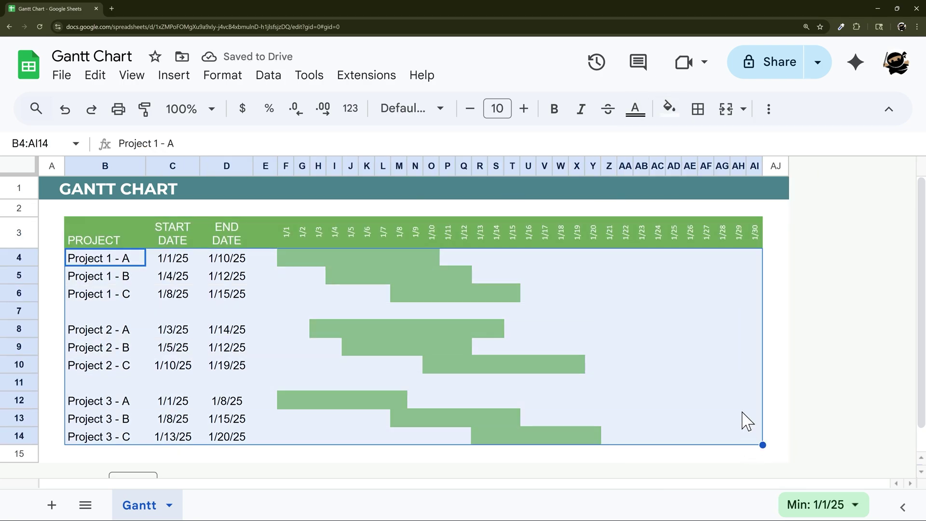
Add grey horizontal borders across B4:AI14 and grey vertical borders across B3:AI14.
{"action": "left_click", "coordinate": [698, 110]}
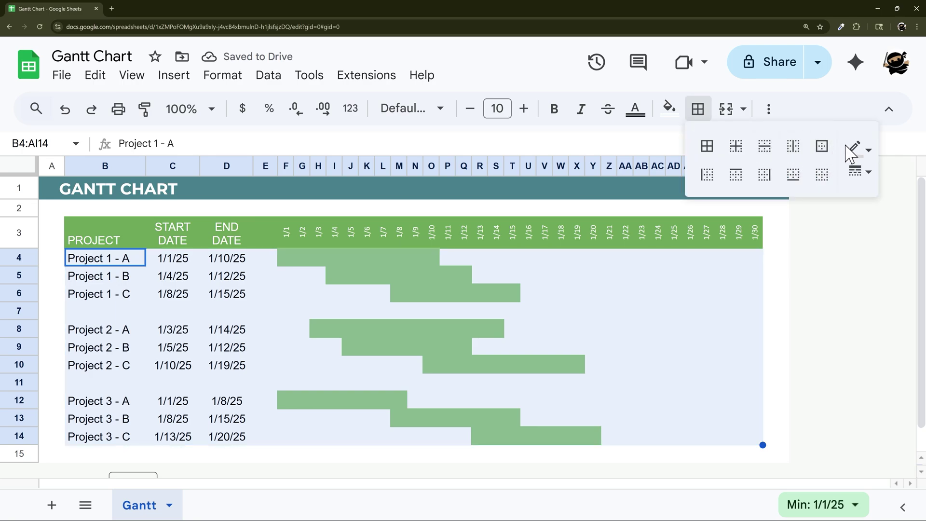
{"action": "left_click", "coordinate": [850, 154]}
{"action": "left_click", "coordinate": [802, 213]}
{"action": "left_click", "coordinate": [763, 147]}
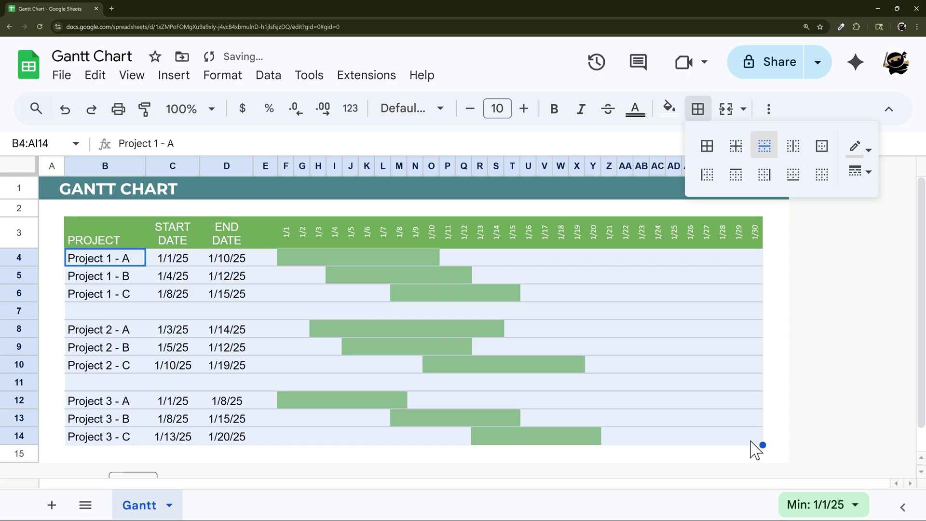
{"action": "left_click_drag", "start_coordinate": [754, 436], "coordinate": [103, 234]}
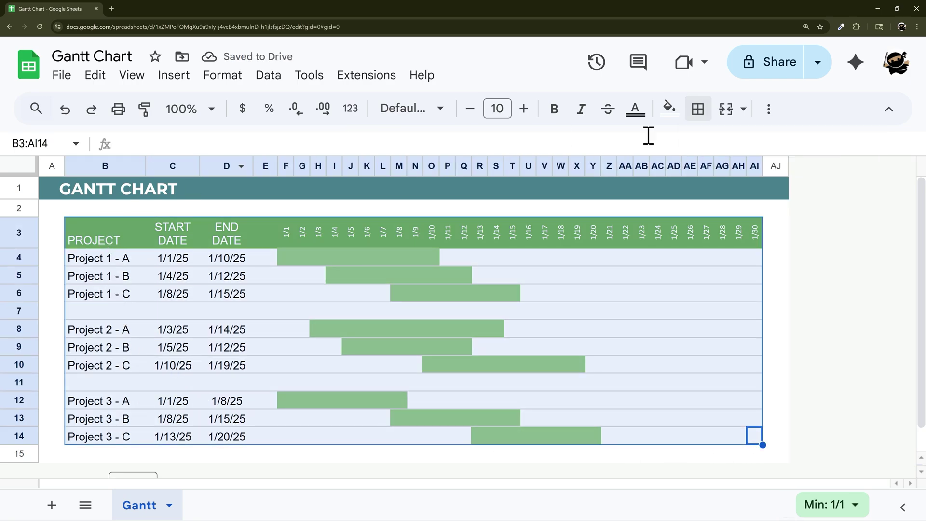
{"action": "left_click", "coordinate": [699, 112]}
{"action": "left_click", "coordinate": [793, 146]}
{"action": "left_click", "coordinate": [560, 367]}
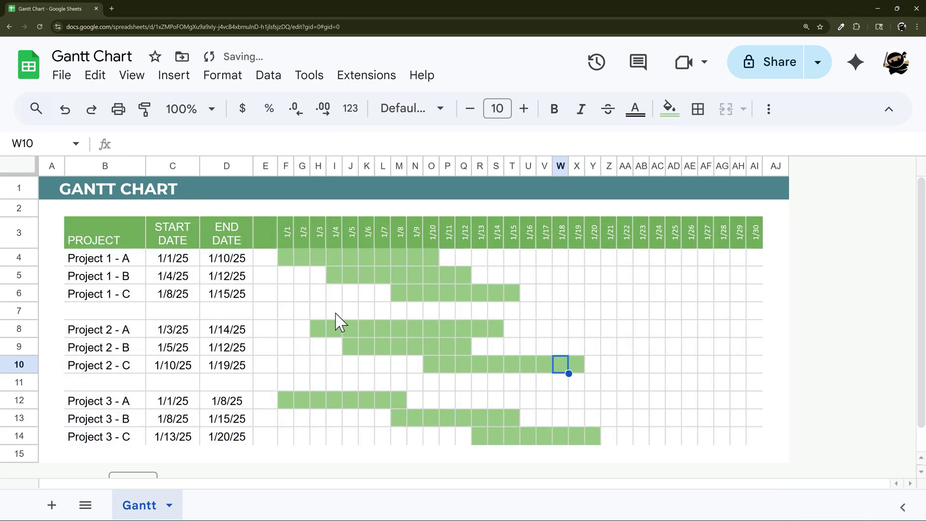
{"action": "scroll", "coordinate": [355, 283], "scroll_direction": "down", "scroll_amount": 1}
{"action": "scroll", "coordinate": [355, 283], "scroll_direction": "up", "scroll_amount": 1}
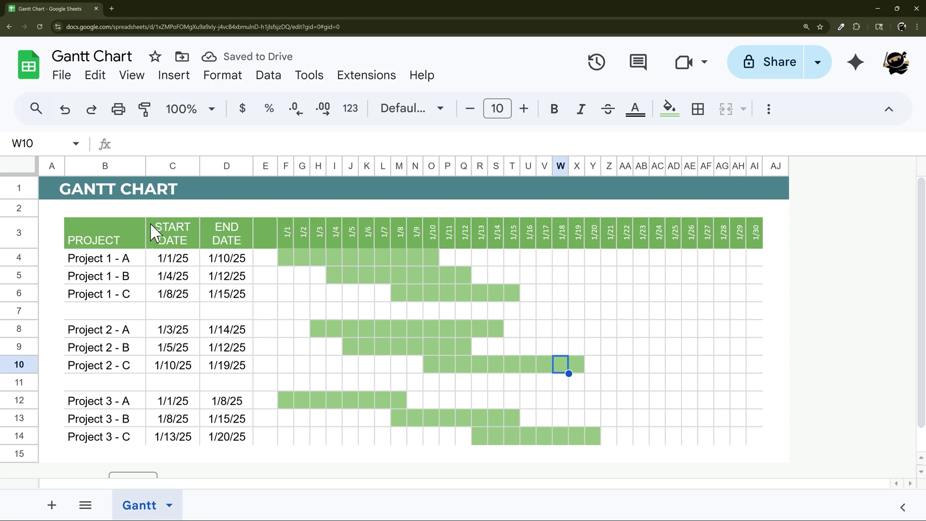
Freeze rows 1–3 so the header stays visible while scrolling.
{"action": "left_click_drag", "start_coordinate": [21, 173], "coordinate": [27, 249]}
{"action": "scroll", "coordinate": [441, 326], "scroll_direction": "down", "scroll_amount": 1}
{"action": "scroll", "coordinate": [440, 326], "scroll_direction": "up", "scroll_amount": 1}
{"action": "scroll", "coordinate": [389, 327], "scroll_direction": "down", "scroll_amount": 1}
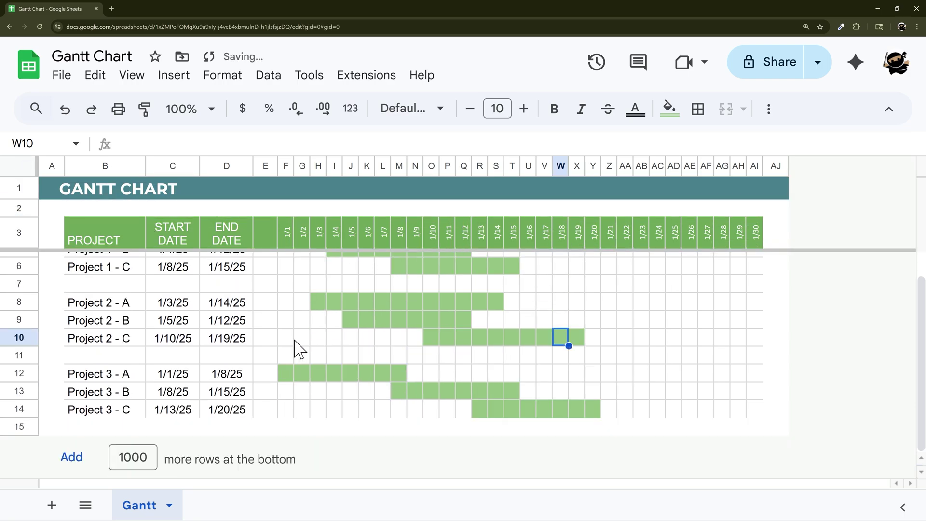
{"action": "scroll", "coordinate": [294, 353], "scroll_direction": "up", "scroll_amount": 1}
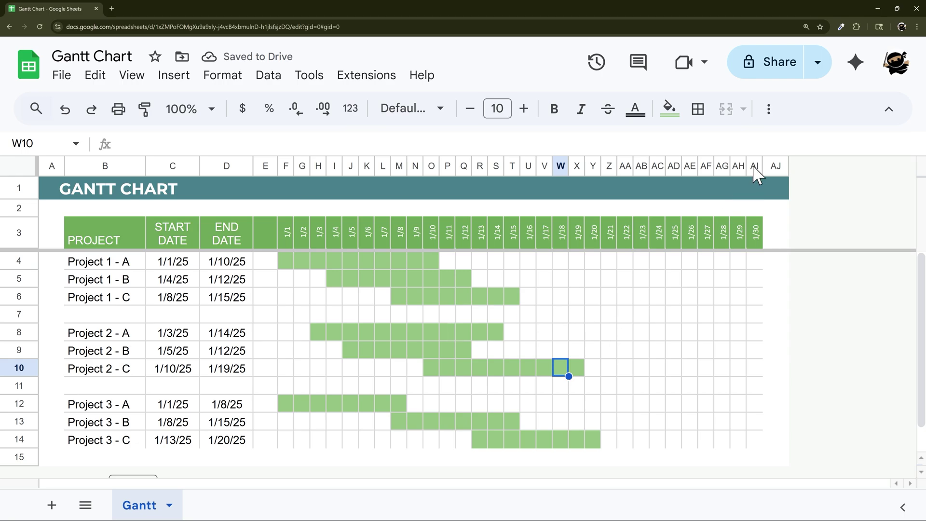
Insert eight columns after AI and continue the dates from 1/30 through 2/7.
{"action": "left_click_drag", "start_coordinate": [754, 166], "coordinate": [647, 159]}
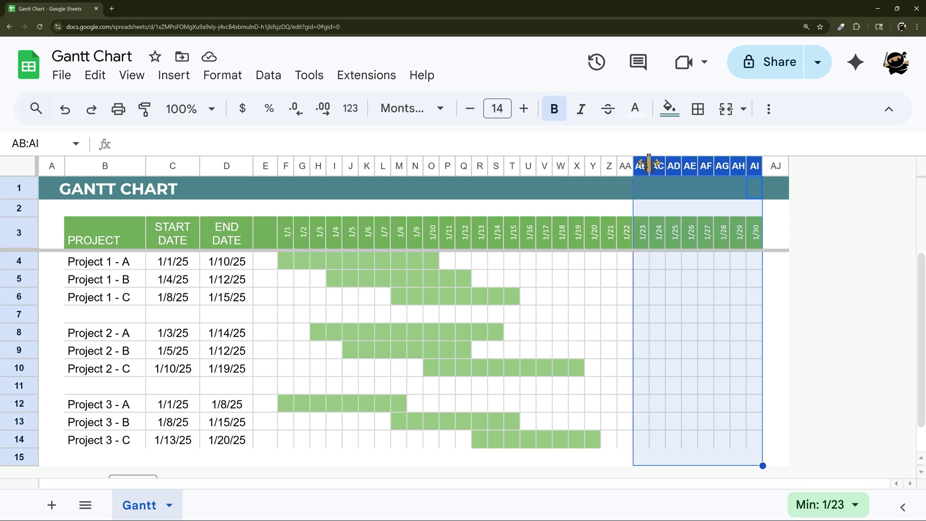
{"action": "right_click", "coordinate": [648, 159]}
{"action": "left_click", "coordinate": [716, 273]}
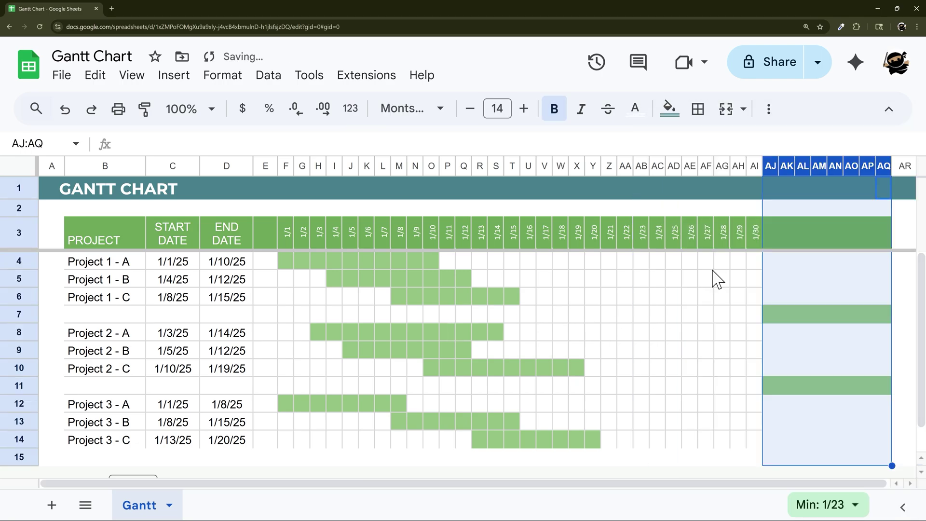
{"action": "left_click", "coordinate": [757, 246]}
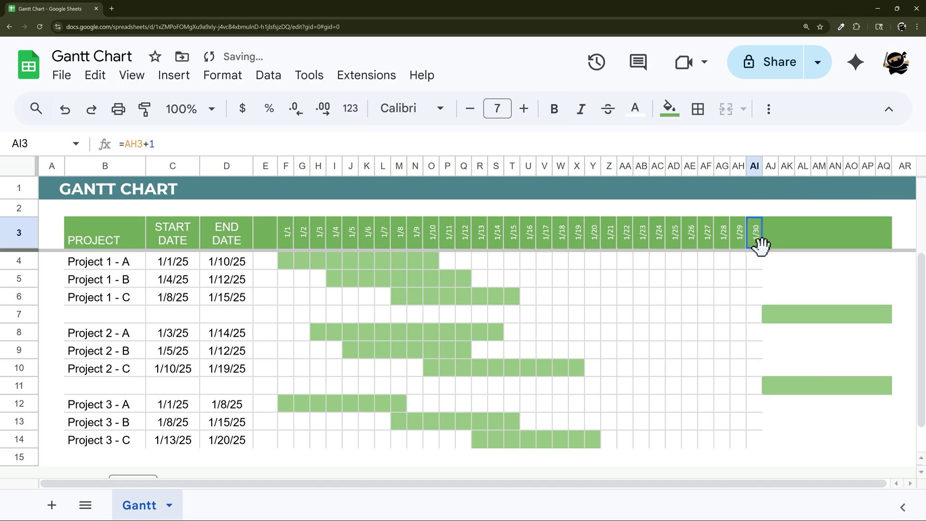
{"action": "left_click_drag", "start_coordinate": [762, 247], "coordinate": [887, 247]}
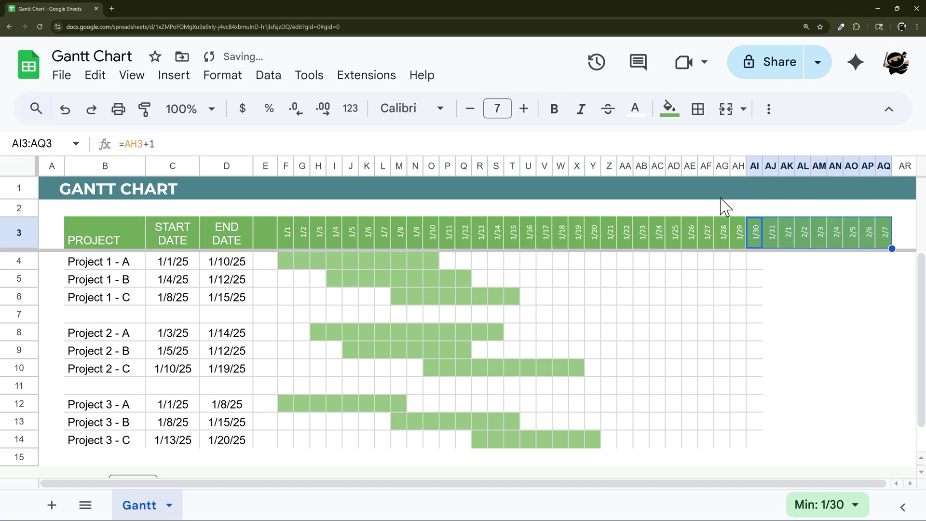
Paint column AF's formatting onto the new columns AI through AQ.
{"action": "left_click", "coordinate": [707, 166]}
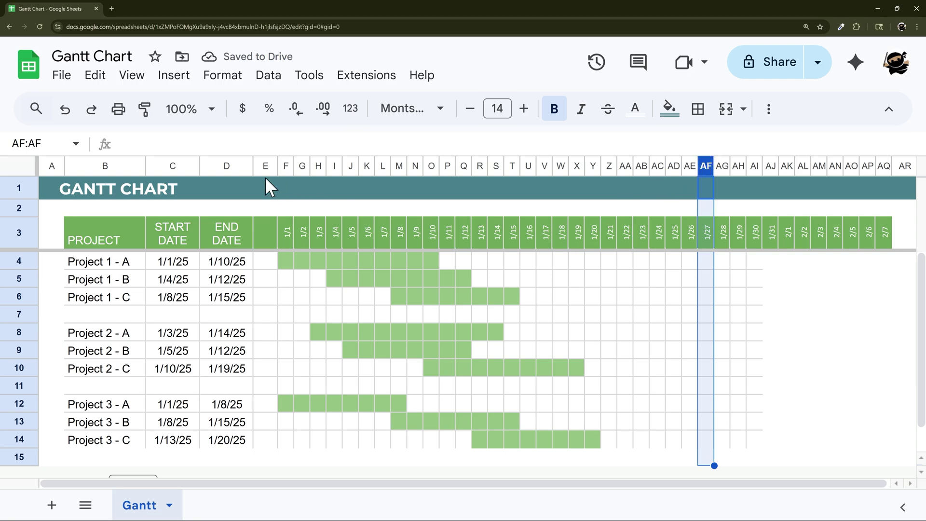
{"action": "left_click", "coordinate": [144, 109]}
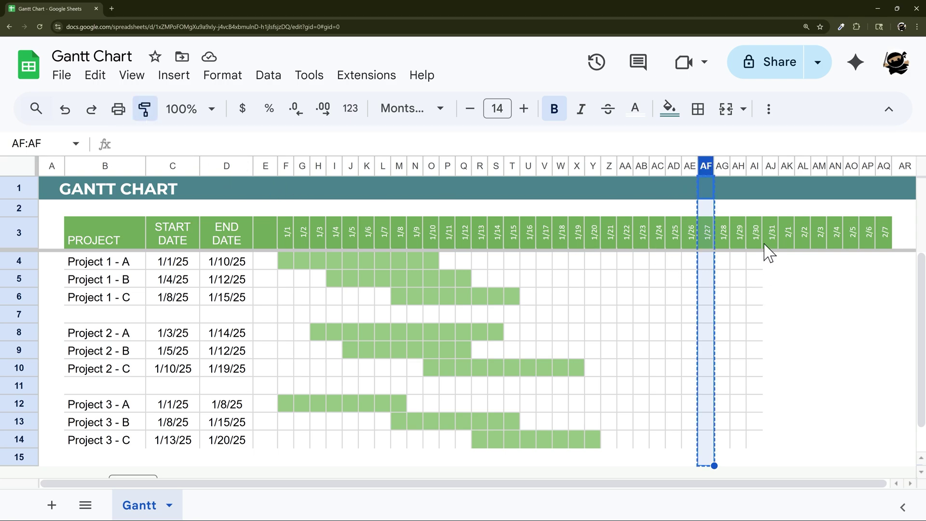
{"action": "left_click_drag", "start_coordinate": [752, 164], "coordinate": [882, 170]}
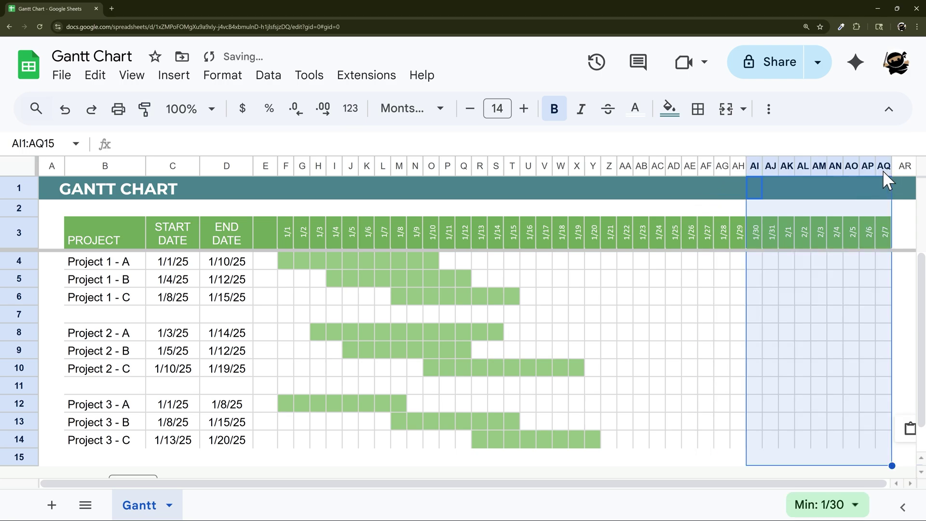
Set Project 1 - A's end date in D4 to February 5, 2025 via the date picker.
{"action": "left_click", "coordinate": [756, 263]}
{"action": "double_click", "coordinate": [239, 262]}
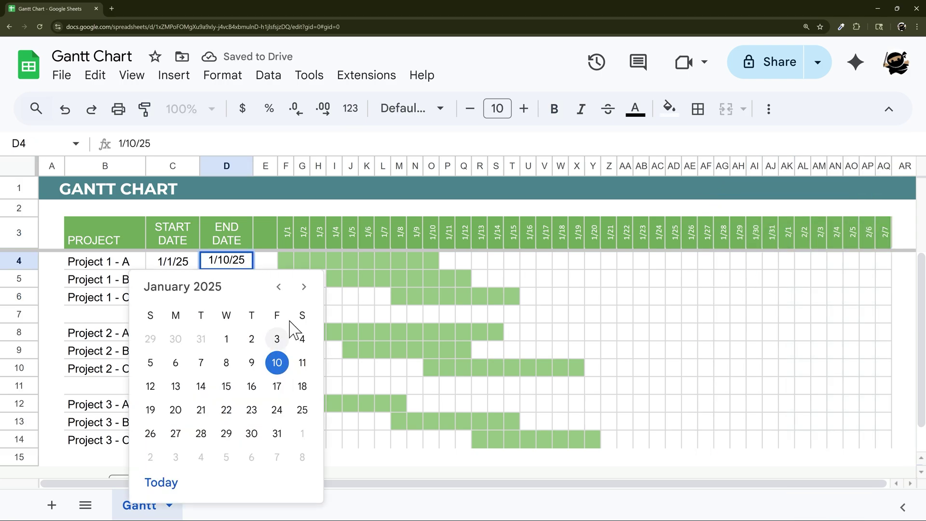
{"action": "left_click", "coordinate": [304, 287]}
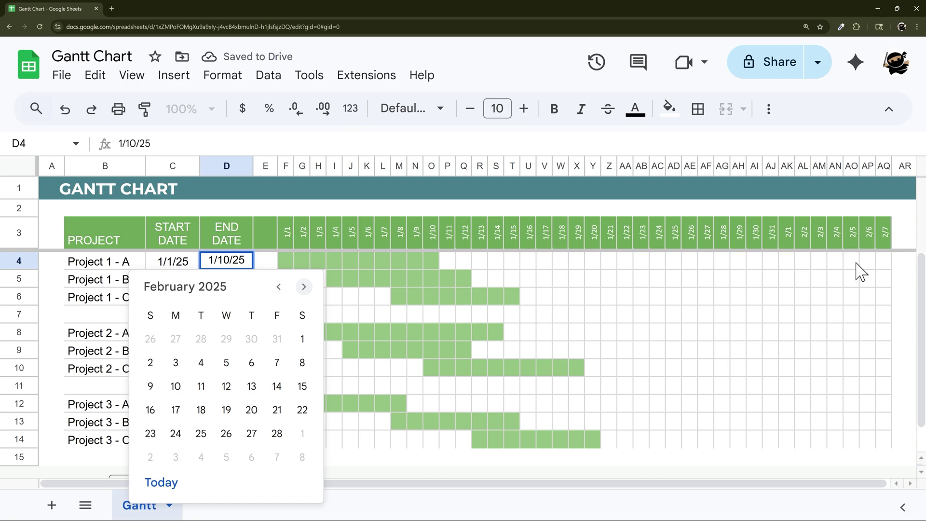
{"action": "left_click", "coordinate": [226, 363]}
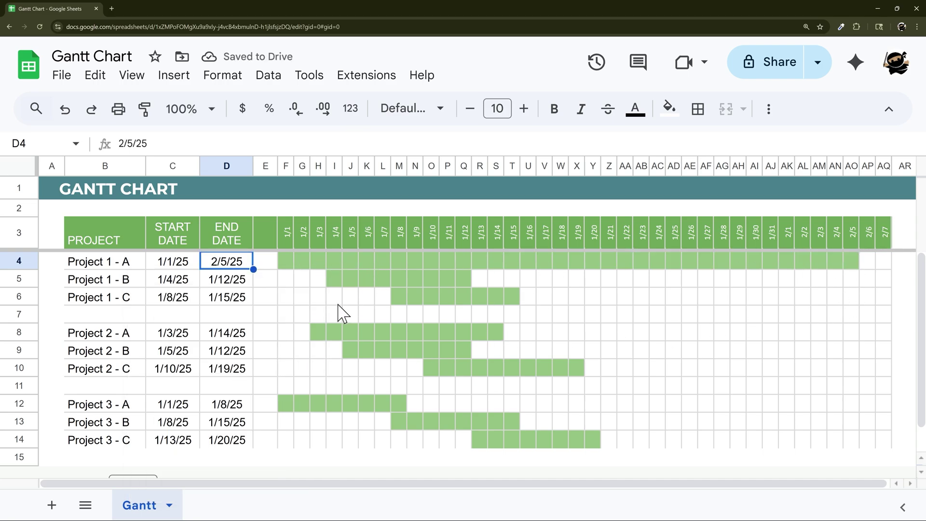
{"action": "scroll", "coordinate": [321, 328], "scroll_direction": "down", "scroll_amount": 1}
{"action": "left_click_drag", "start_coordinate": [21, 409], "coordinate": [20, 463]}
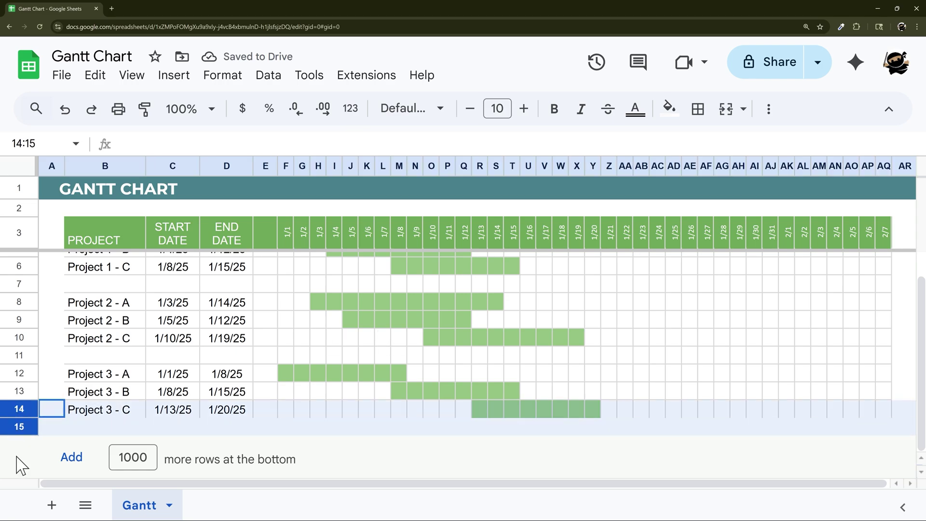
{"action": "scroll", "coordinate": [333, 343], "scroll_direction": "up", "scroll_amount": 1}
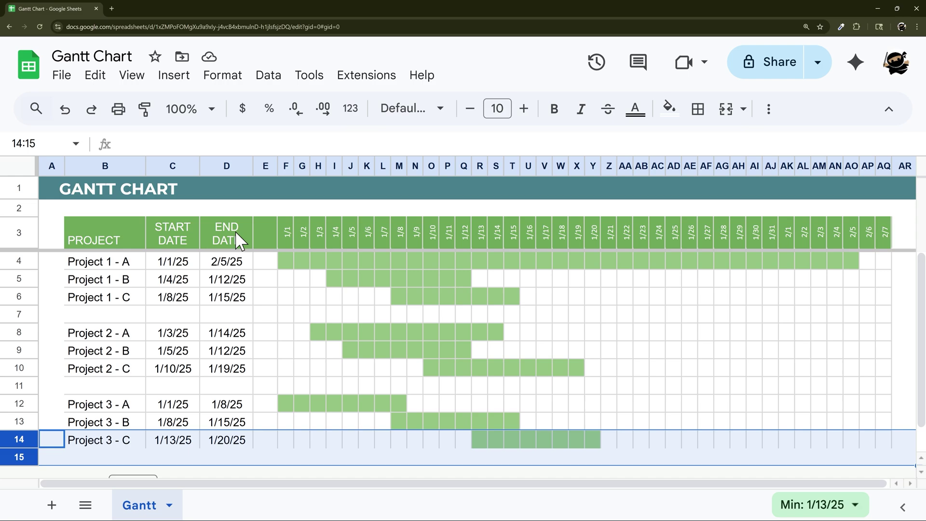
{"action": "left_click", "coordinate": [55, 211]}
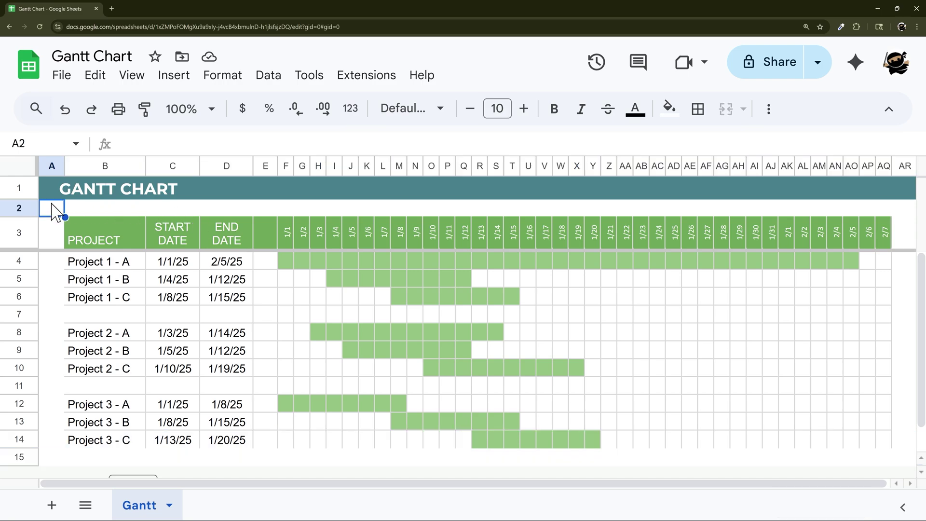